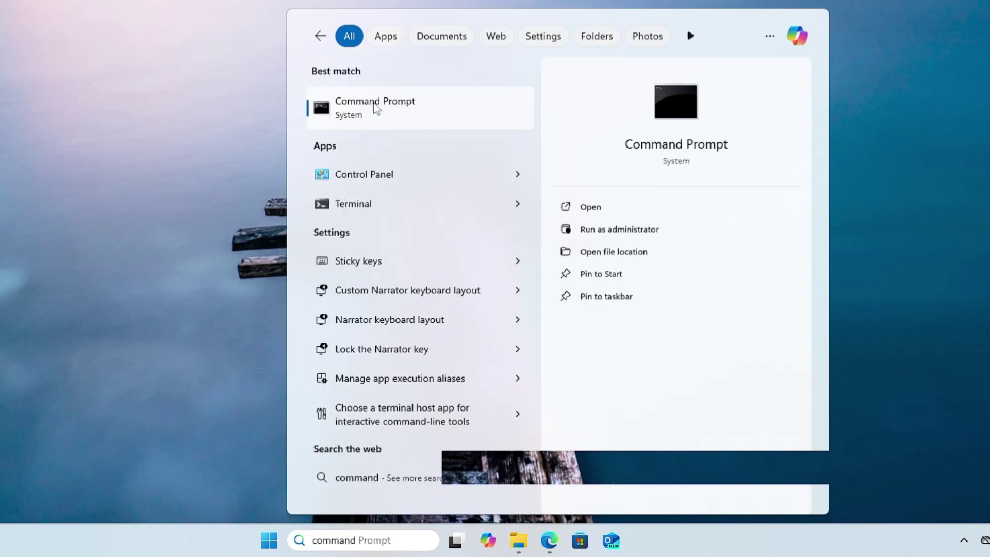
- Search Windows for "co,,ma", open the suggested "comatose" web result, and close the browser
key(BackSpace)
key(BackSpace)
key(BackSpace)
key(BackSpace)
key(BackSpace)
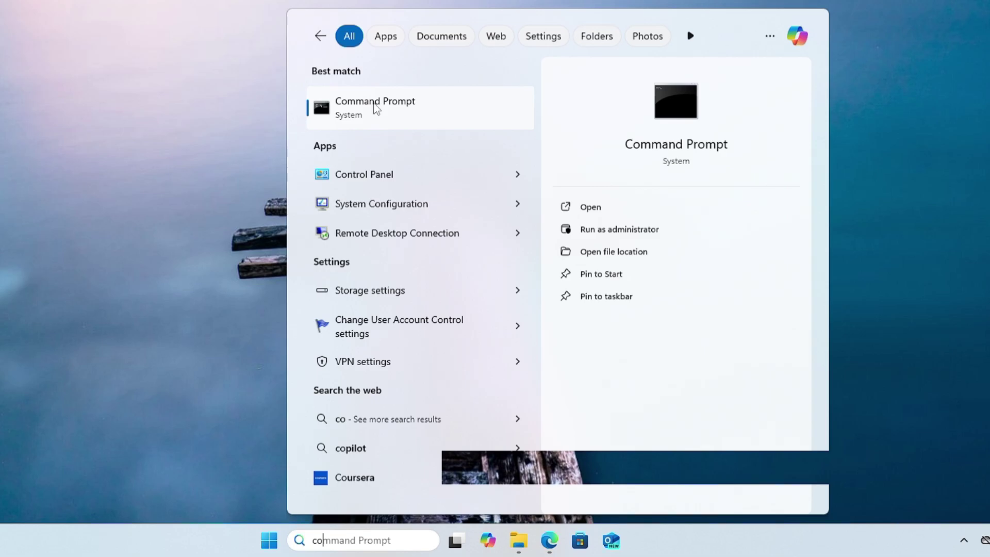
text(,,ma)
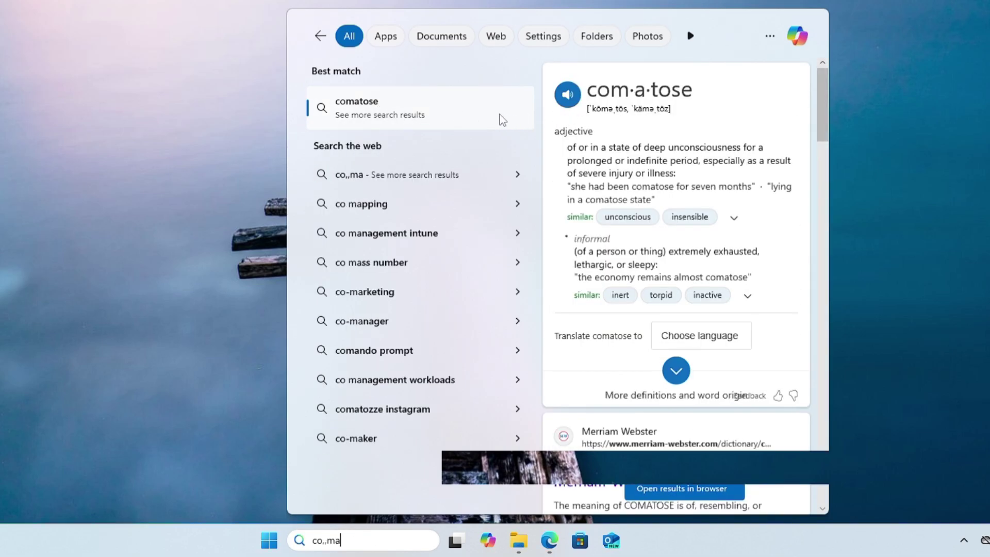
click(405, 107)
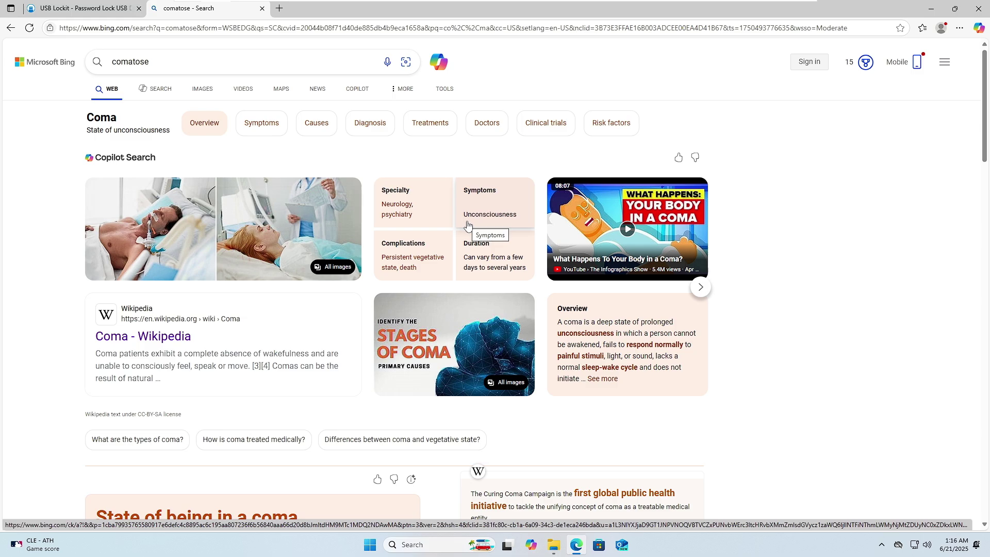
click(979, 9)
- Find and open Registry Editor through Windows search, allow it to make changes, and reposition its window
click(428, 545)
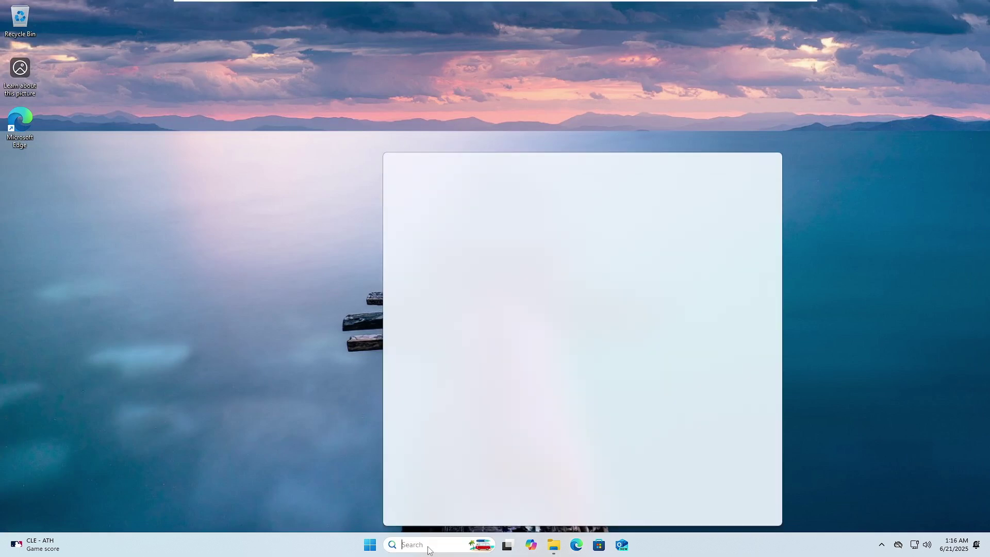
text(registry)
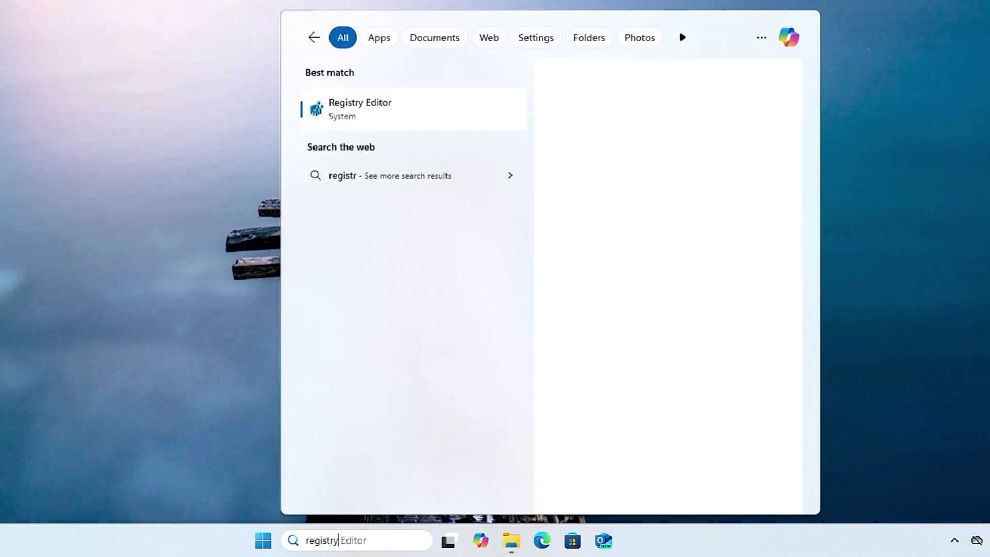
click(375, 122)
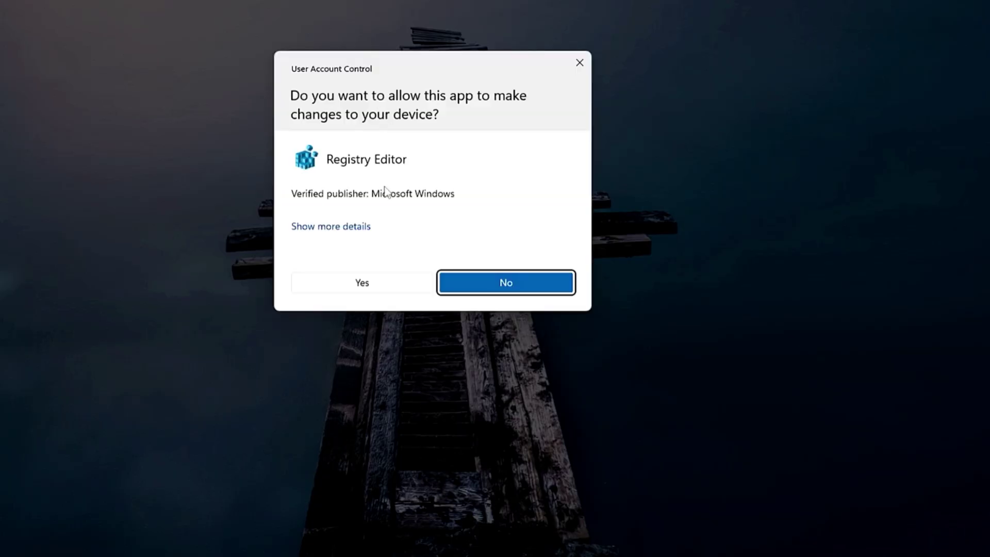
click(378, 284)
drag(776, 341, 316, 173)
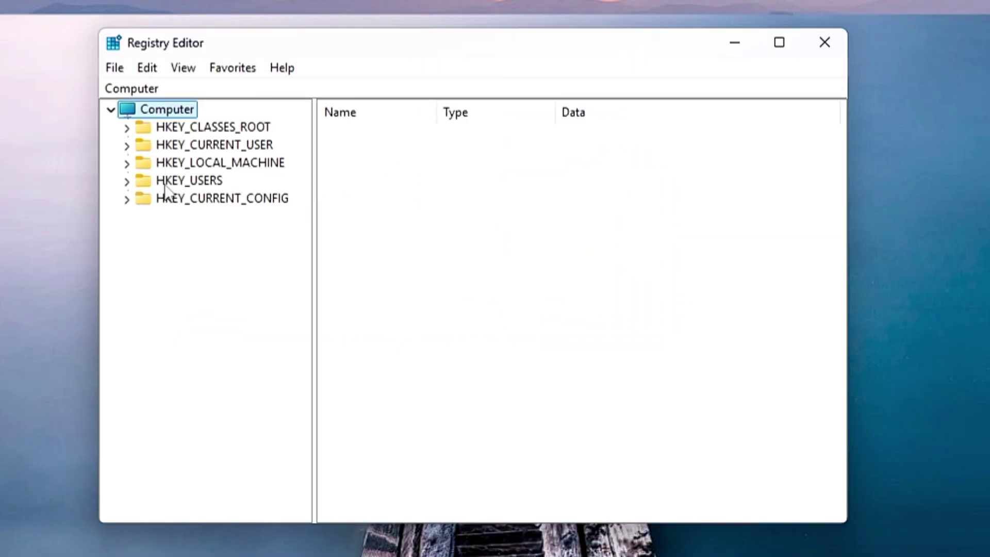
- Go to the registry key HKEY_CURRENT_USER\Software\Policies\Microsoft\Windows
double_click(241, 145)
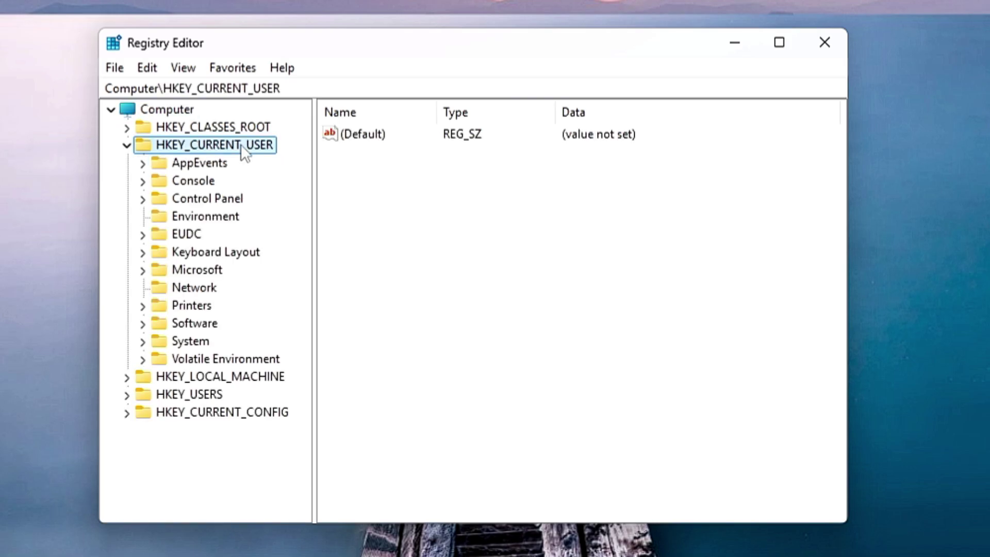
double_click(207, 326)
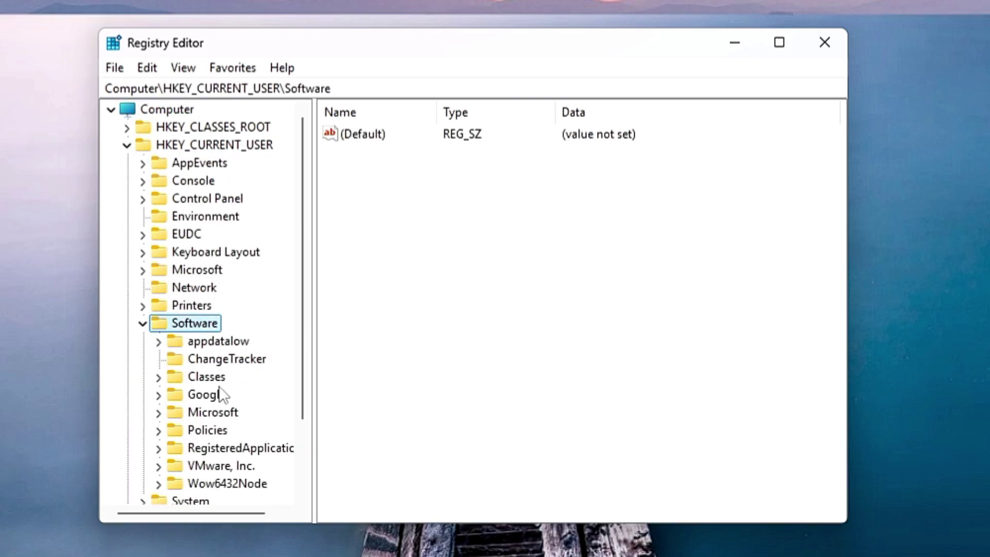
double_click(219, 432)
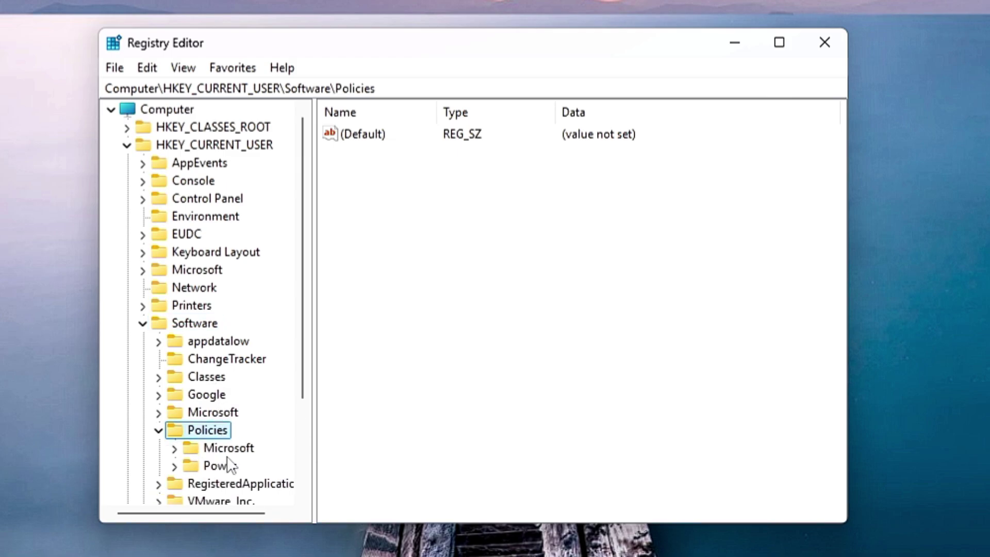
double_click(228, 450)
double_click(242, 483)
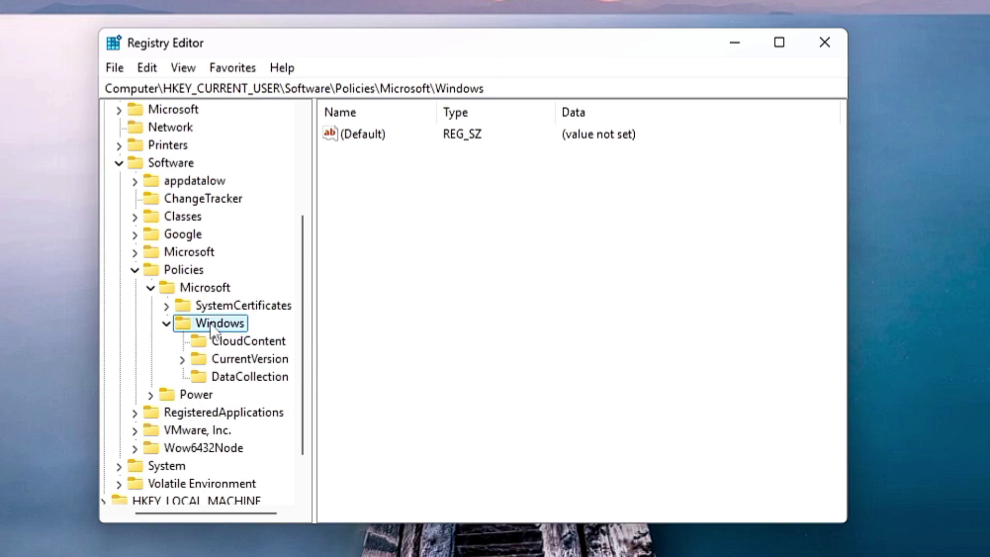
- Create a new key named Explorer under the Windows policies key
right_click(209, 324)
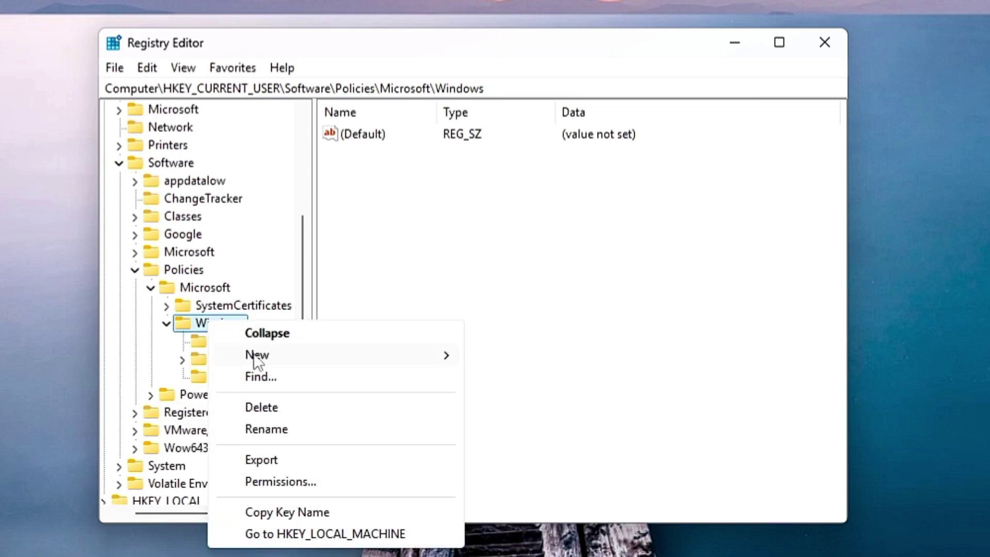
mouse_move(299, 363)
click(513, 358)
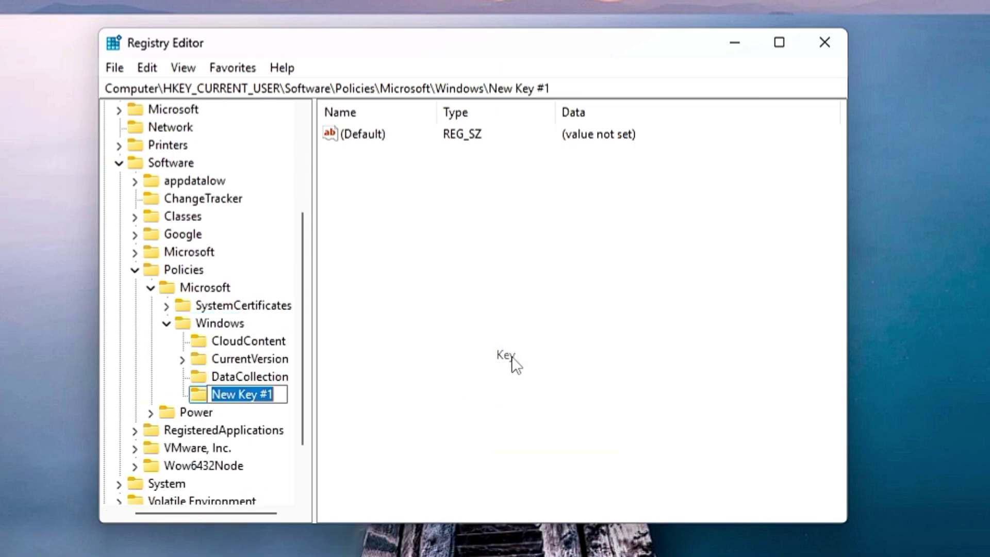
text(Exp)
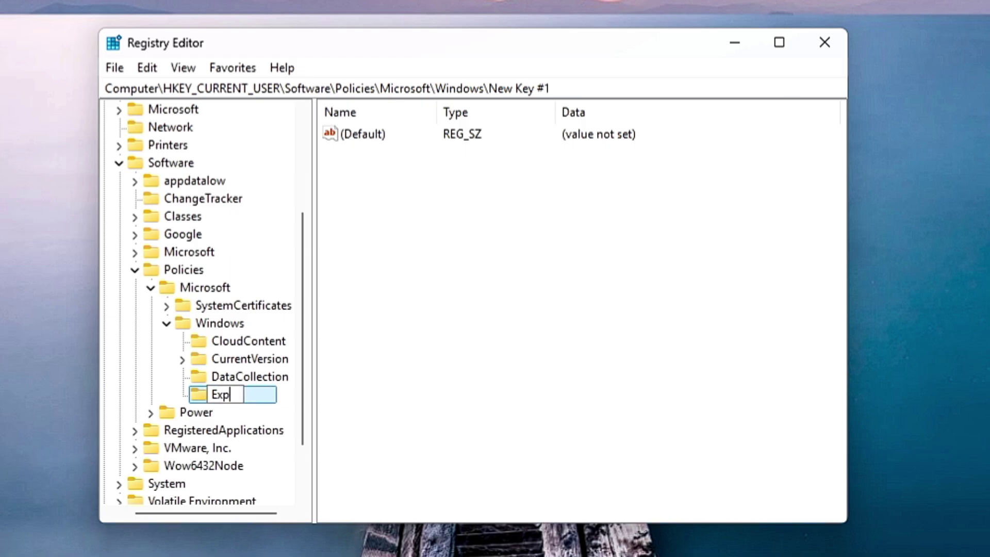
text(lorer)
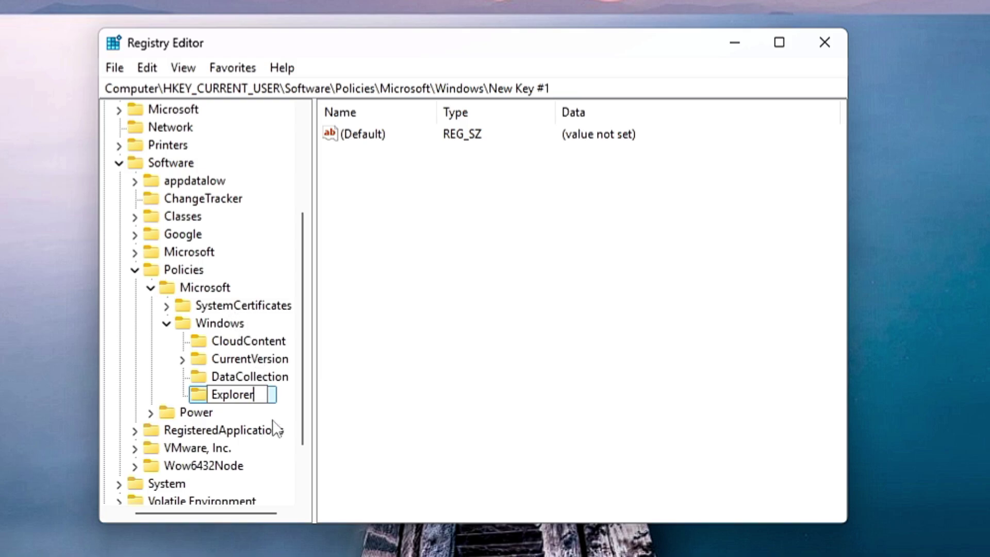
click(366, 402)
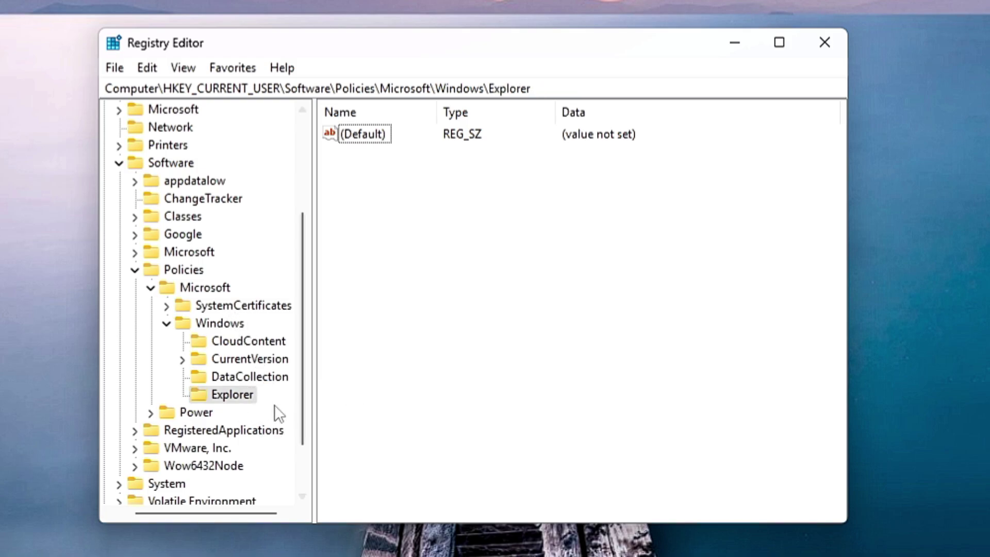
- Add a DWORD (32-bit) value named DisableSearchBoxSuggestions to the Explorer key and widen the name column to fit it
click(245, 399)
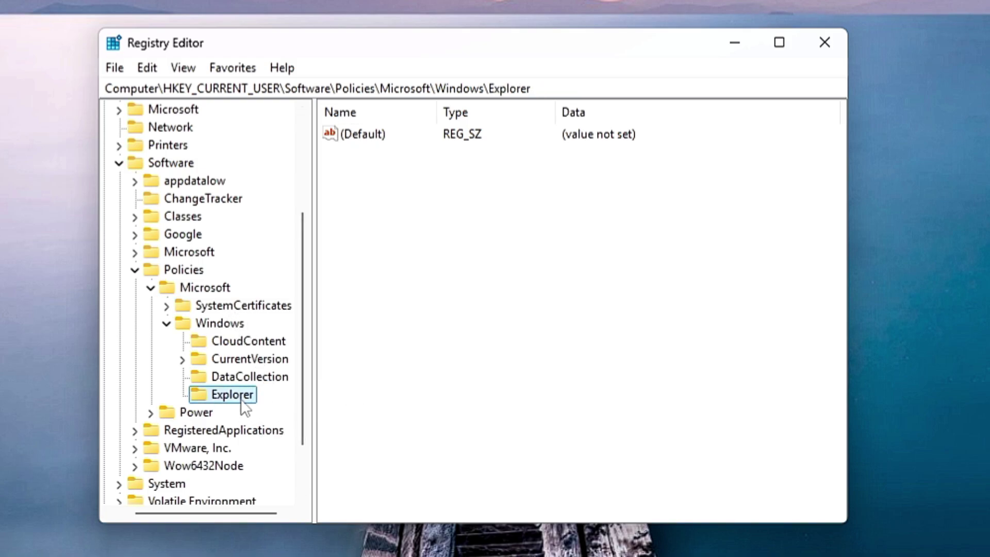
right_click(484, 239)
mouse_move(535, 257)
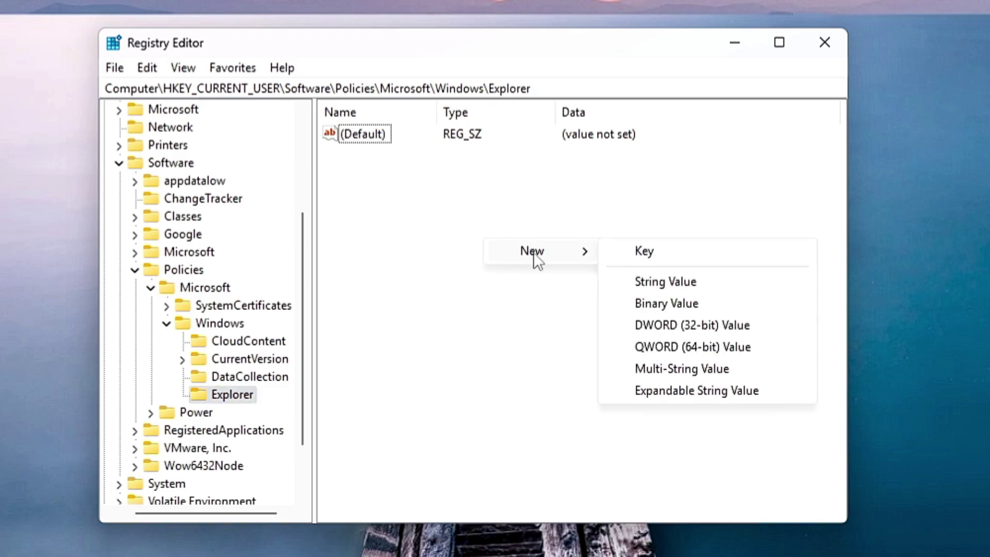
click(658, 325)
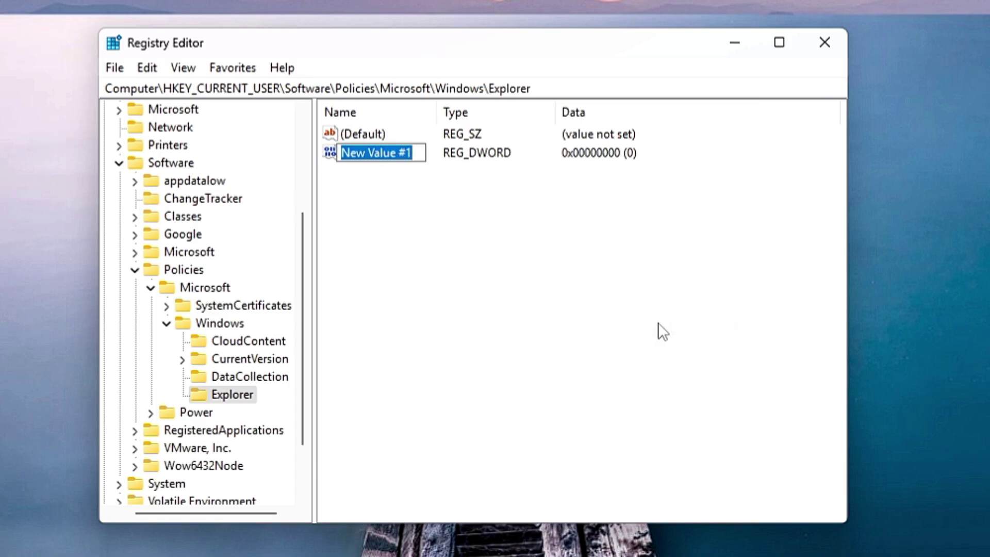
text(Disab)
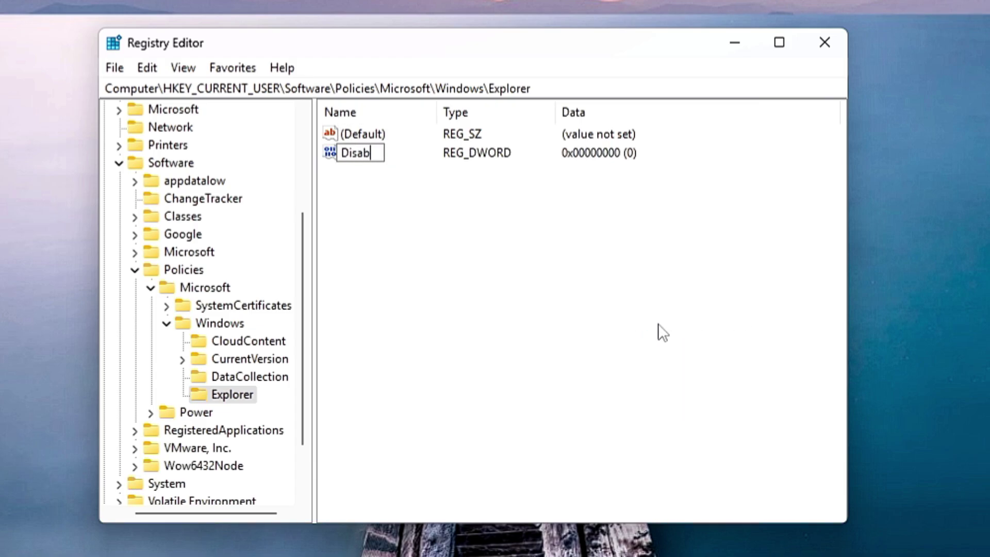
text(leSearchB)
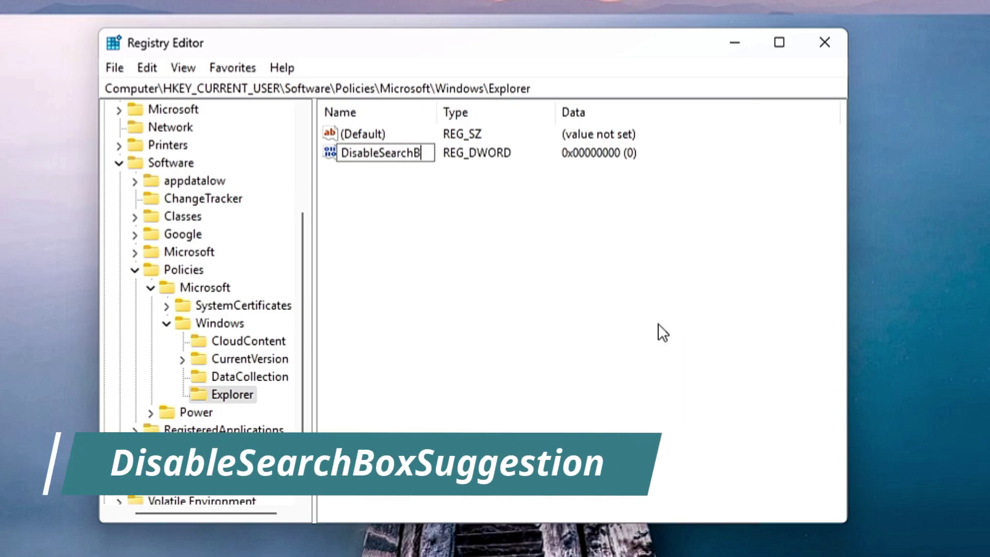
text(oxSuggestion)
key(Return)
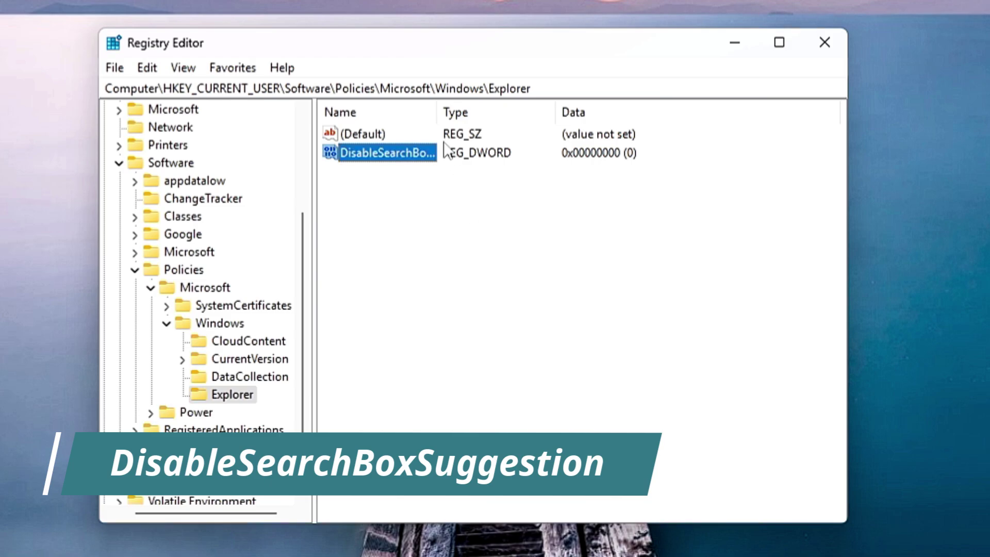
drag(437, 113, 521, 113)
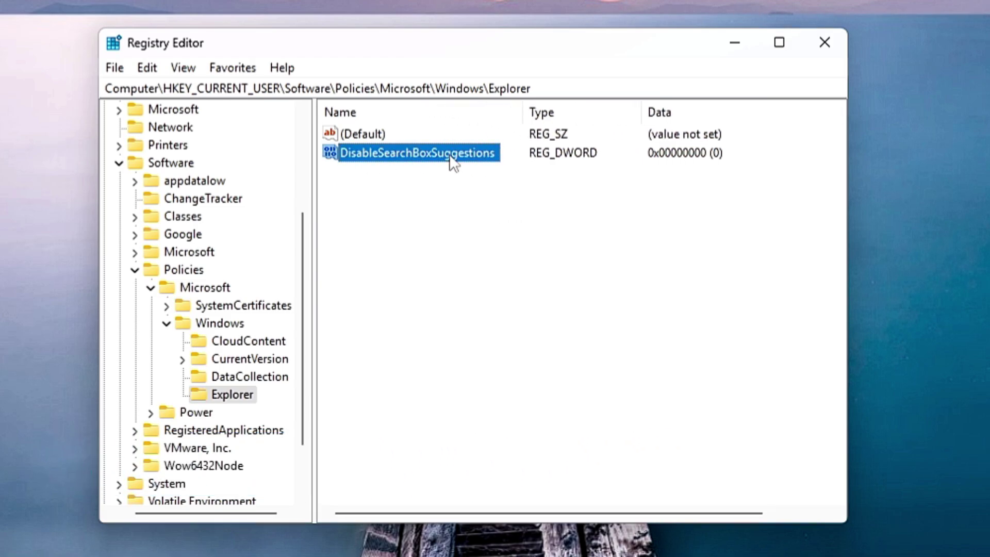
- Set the DisableSearchBoxSuggestions value data to 1 and minimize Registry Editor
double_click(394, 155)
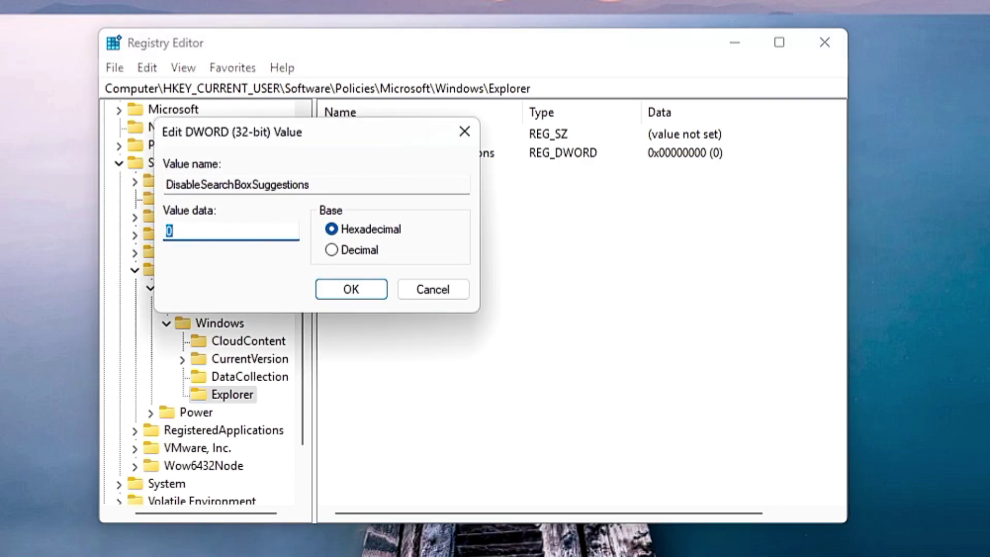
text(1)
click(347, 288)
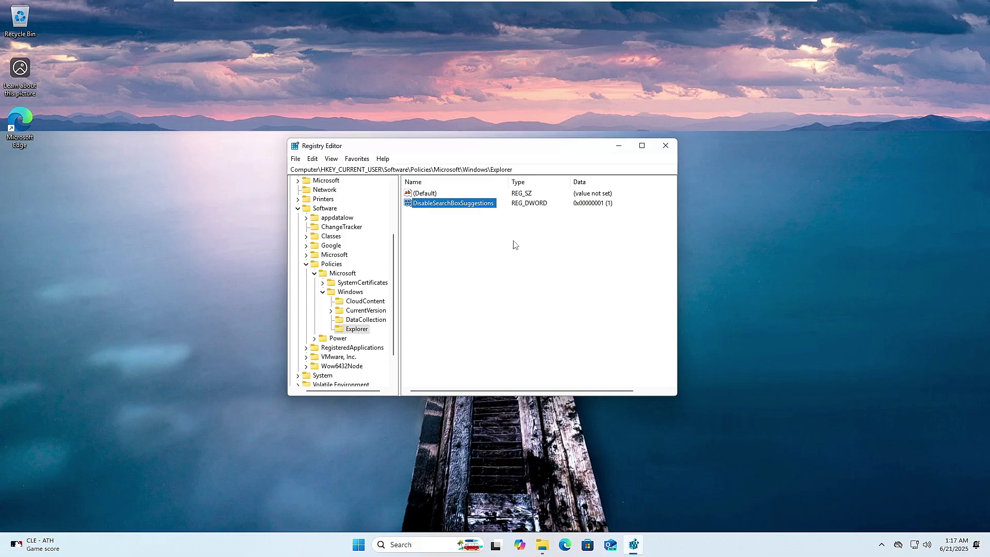
click(620, 148)
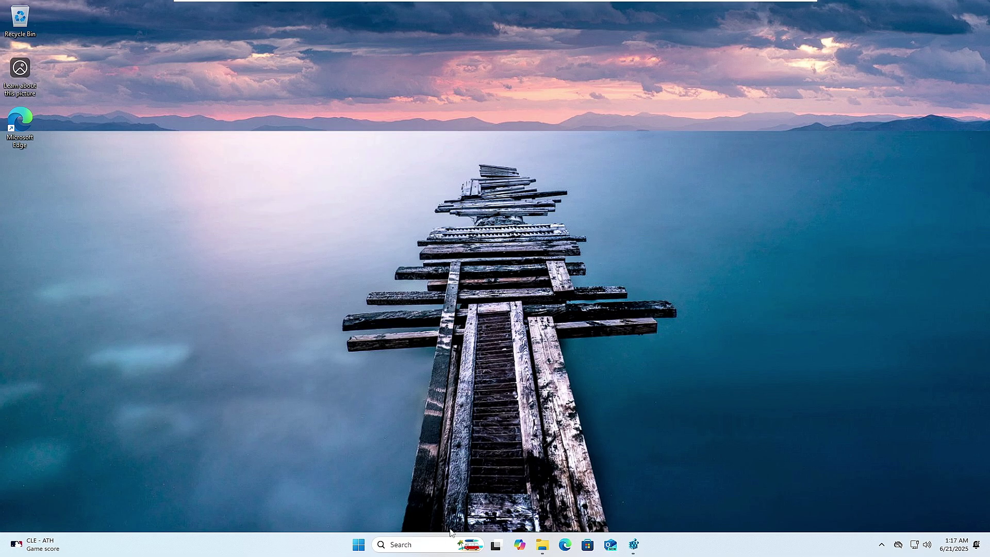
- Restart Windows Explorer from Task Manager, and minimize Task Manager
right_click(334, 545)
click(377, 506)
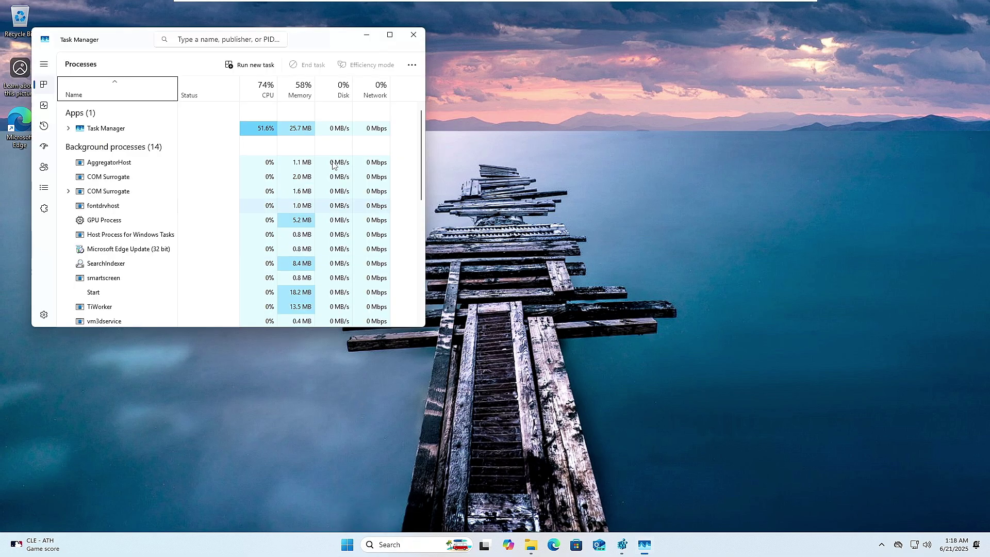
drag(330, 39, 609, 134)
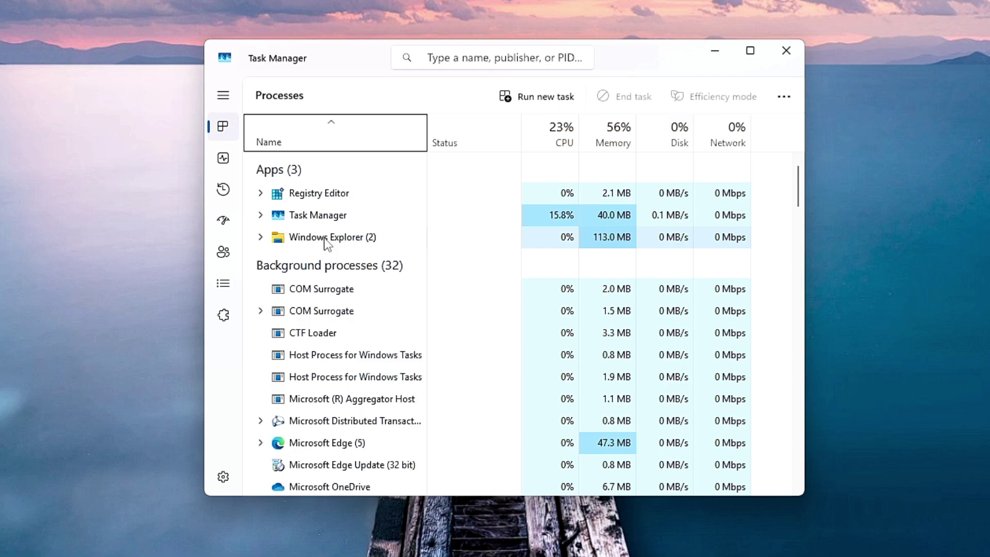
right_click(326, 240)
click(376, 270)
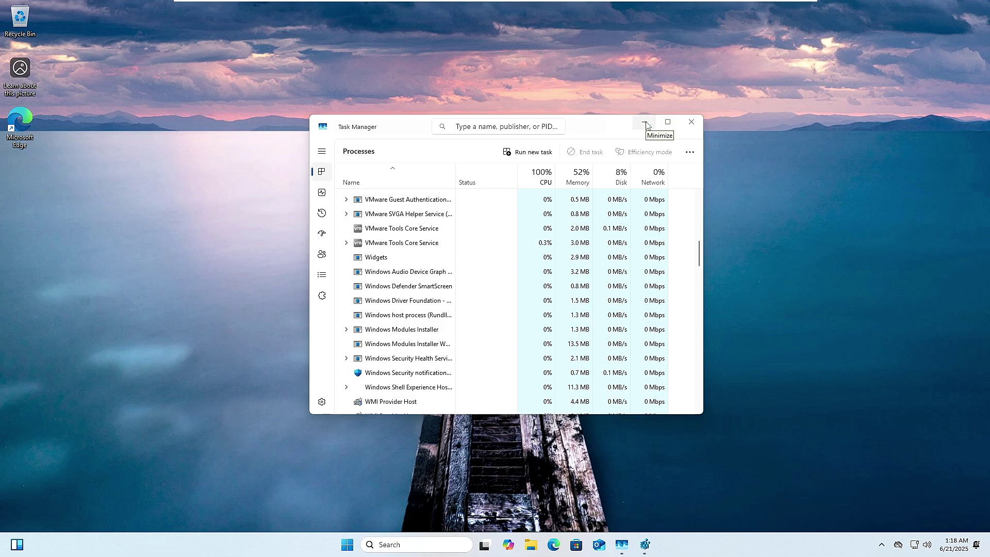
click(645, 124)
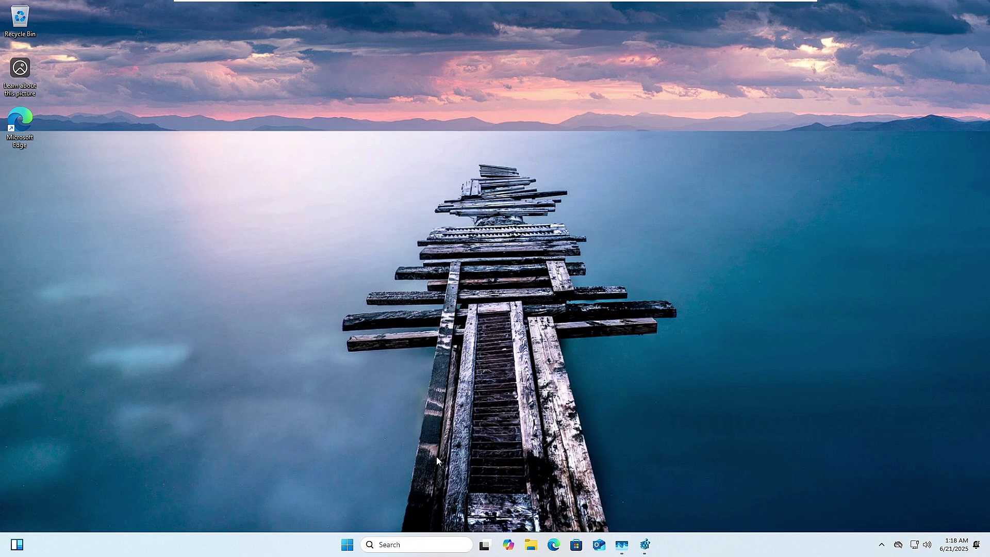
- Search Windows for "sdafj" to check whether web suggestions are still offered
click(382, 545)
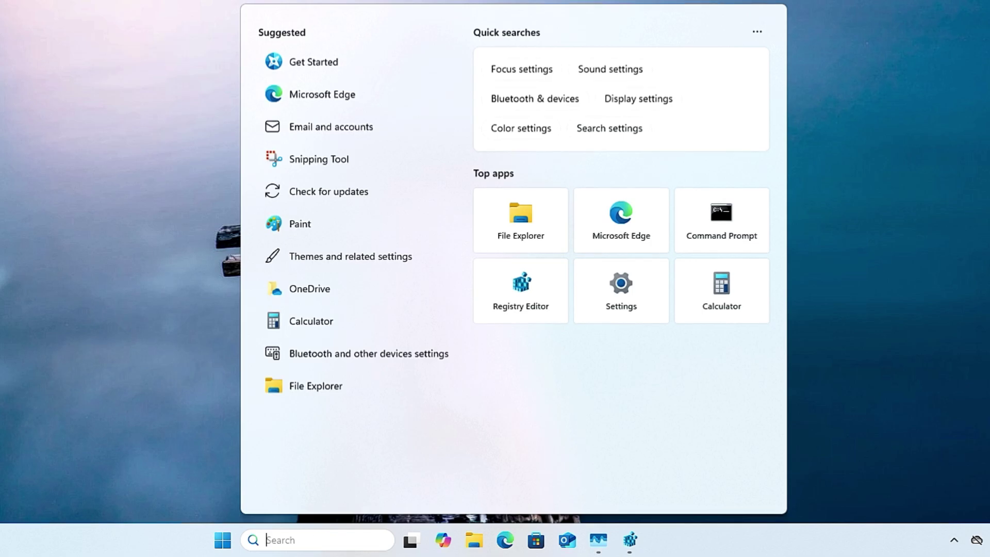
text(sdafj)
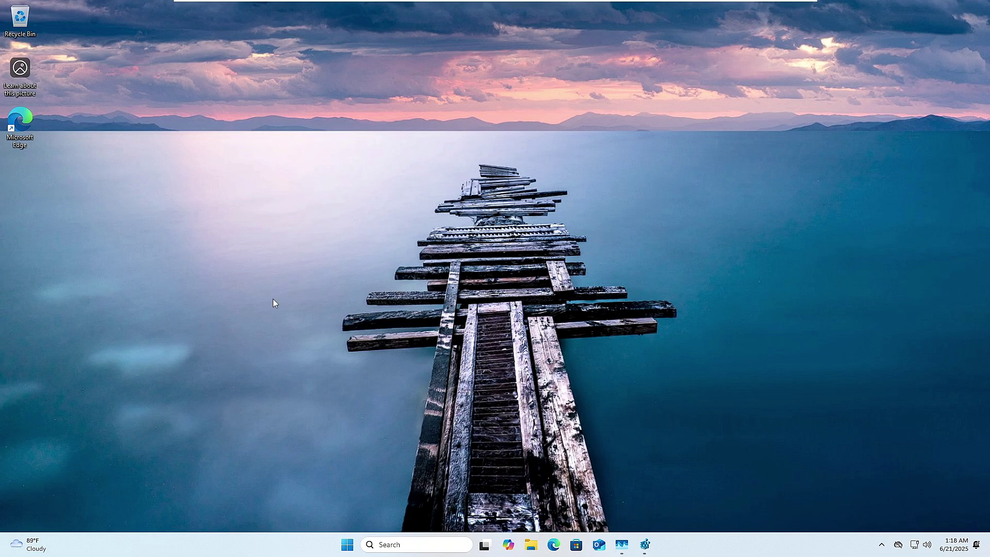
- Expand the desktop's context menu to its full classic set of options
right_click(289, 186)
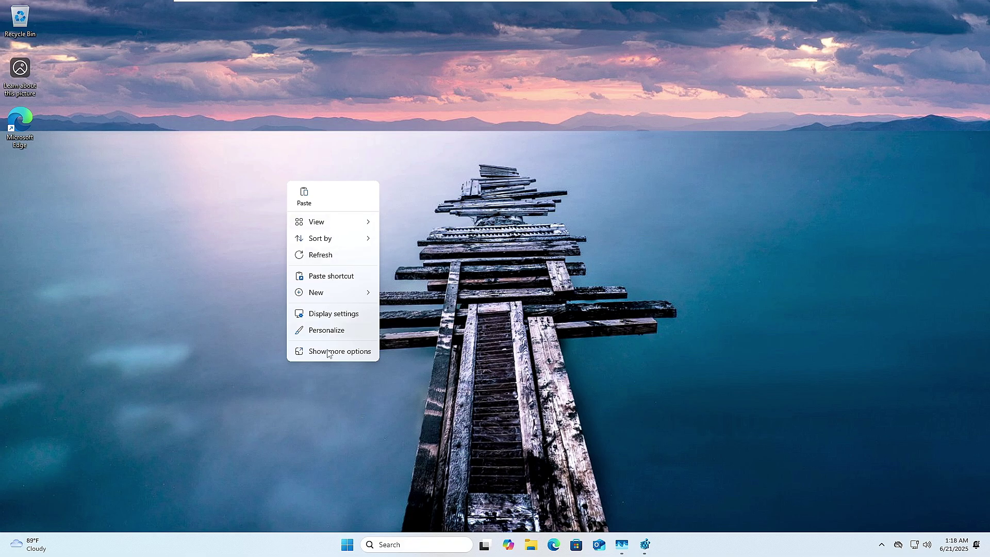
mouse_move(337, 238)
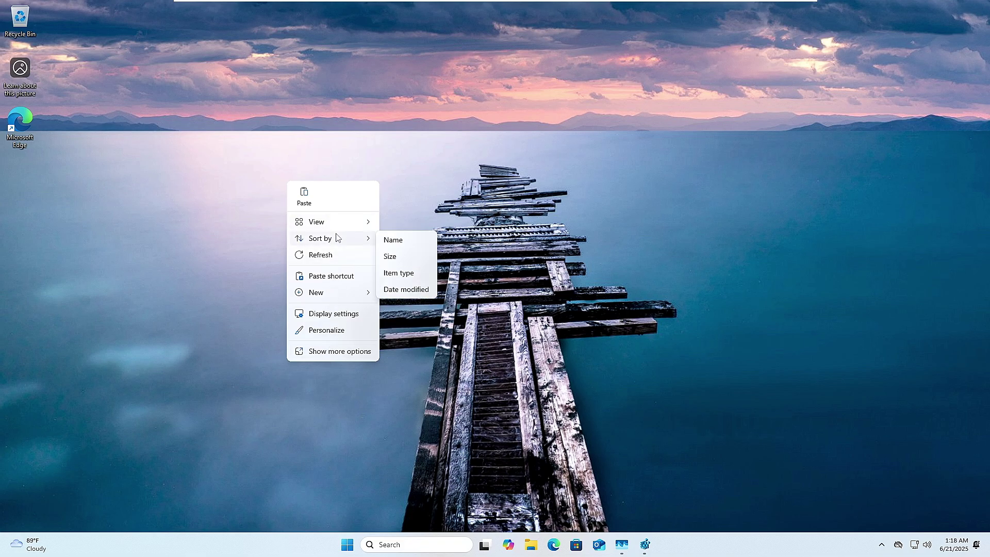
click(336, 351)
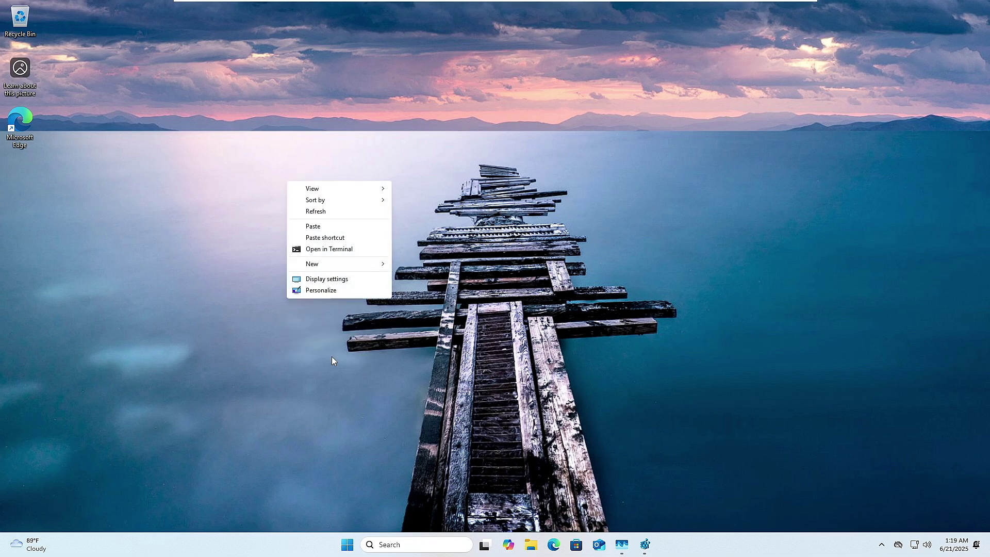
- Dismiss the classic desktop context menu, examine the default Windows 11 version for comparison, and close it
mouse_move(320, 203)
click(255, 294)
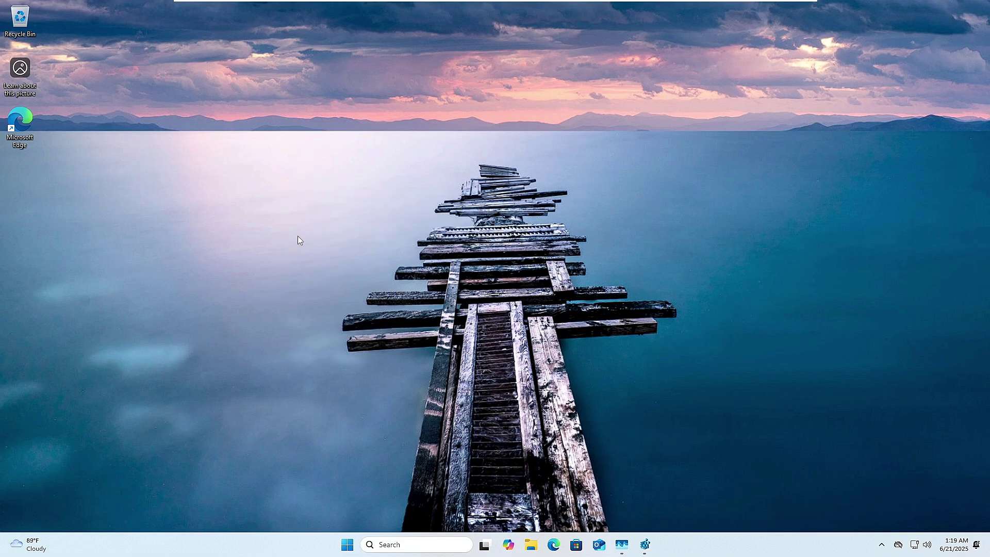
right_click(301, 230)
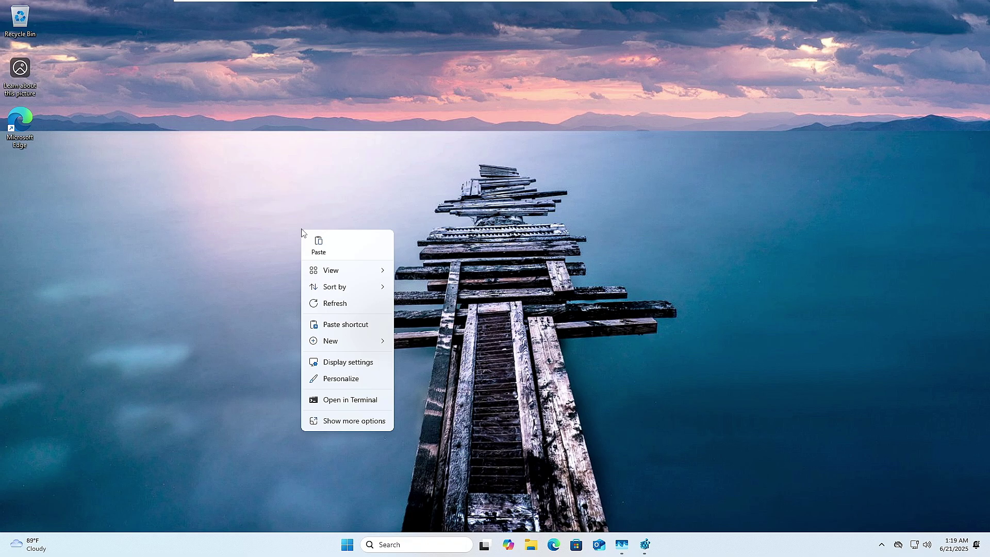
click(237, 216)
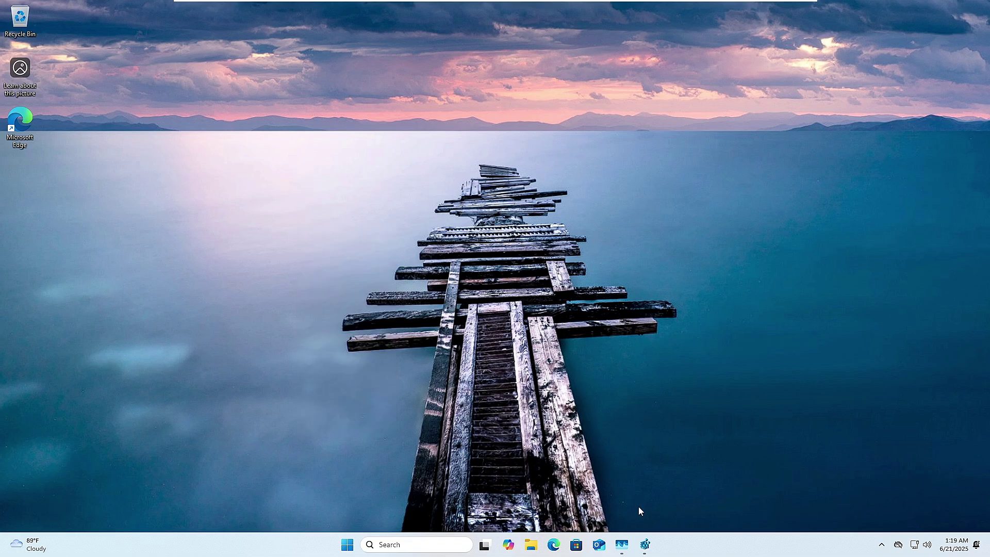
- Switch to Registry Editor and navigate to the key HKEY_CURRENT_USER\Software\Classes\CLSID
click(649, 548)
double_click(189, 146)
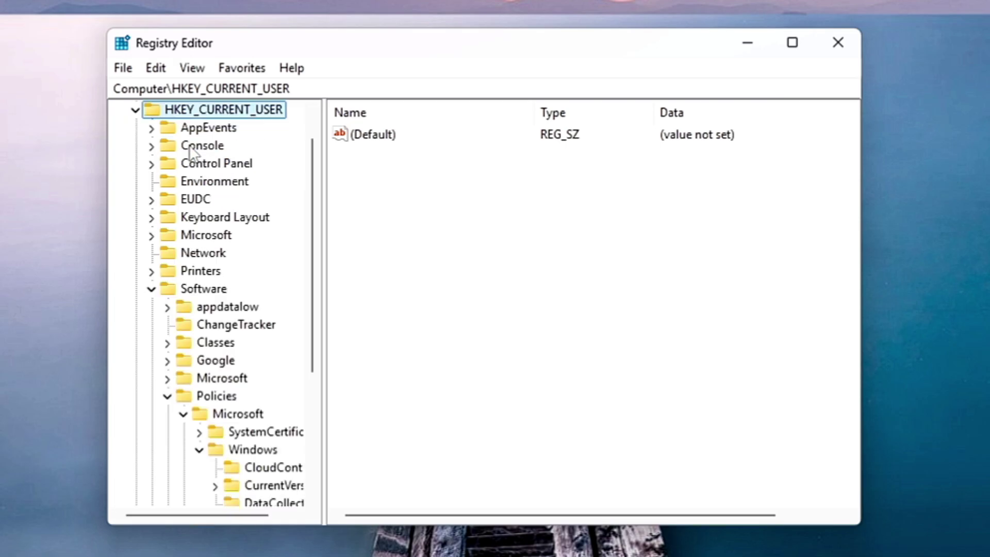
click(151, 287)
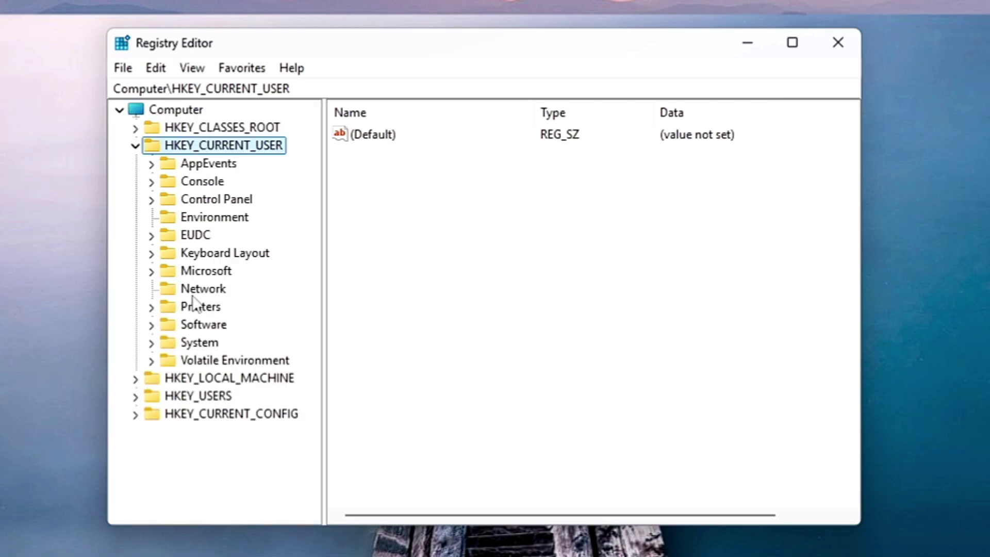
double_click(204, 326)
click(166, 288)
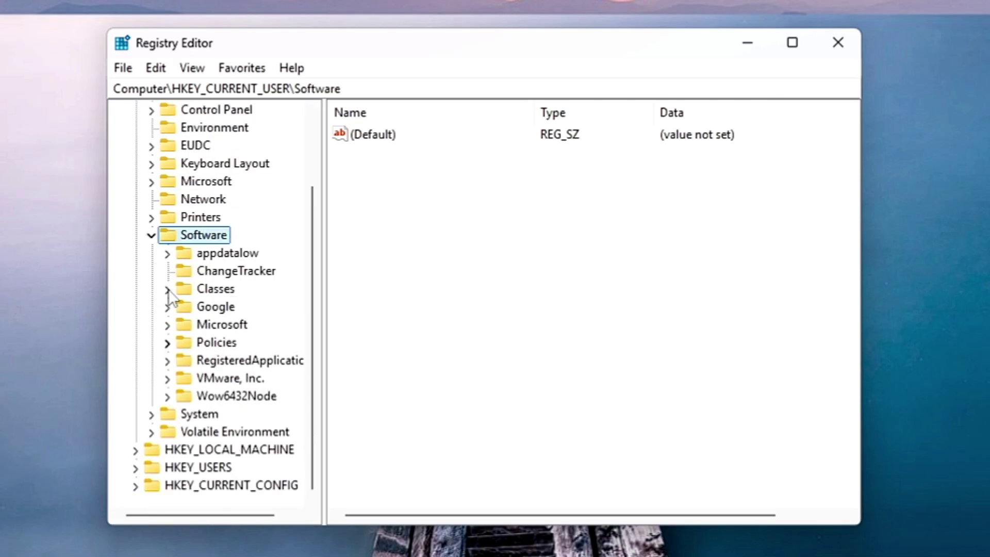
double_click(213, 290)
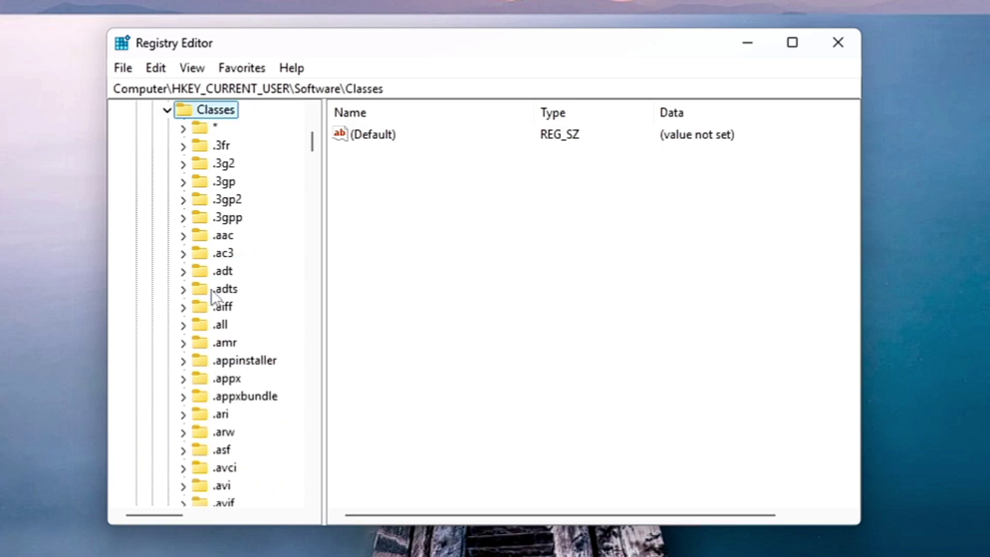
click(223, 236)
key(c)
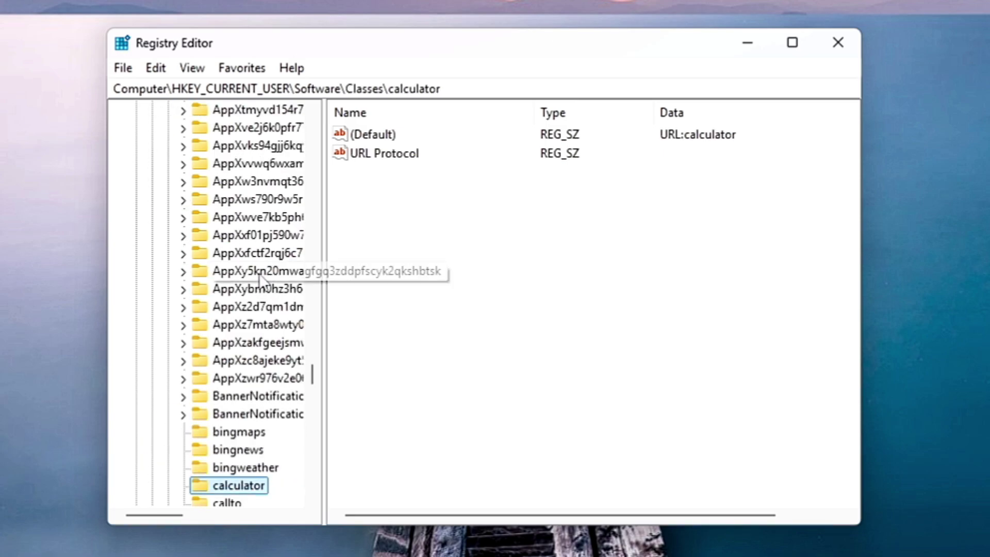
scroll(252, 283, down, 3)
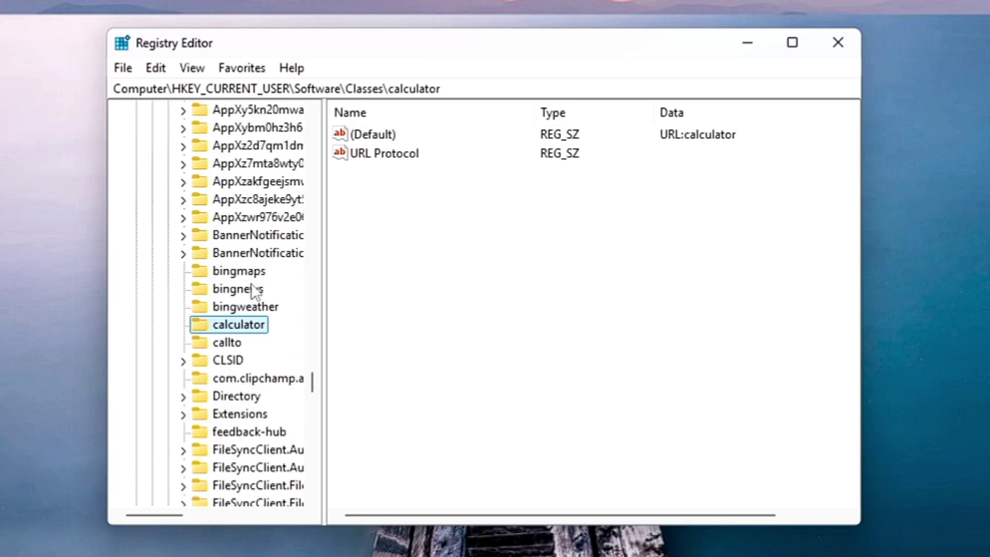
click(229, 361)
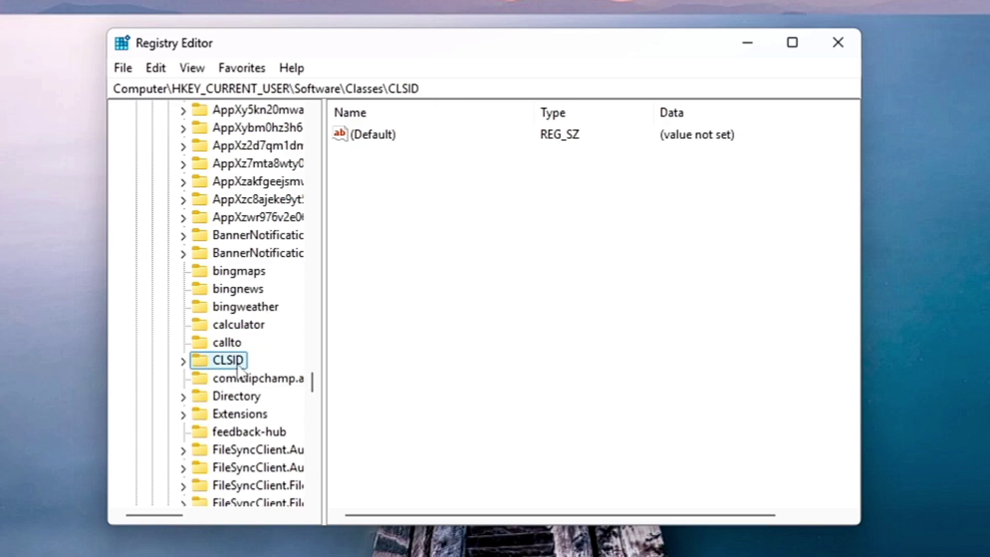
- Create a new key under CLSID
click(555, 290)
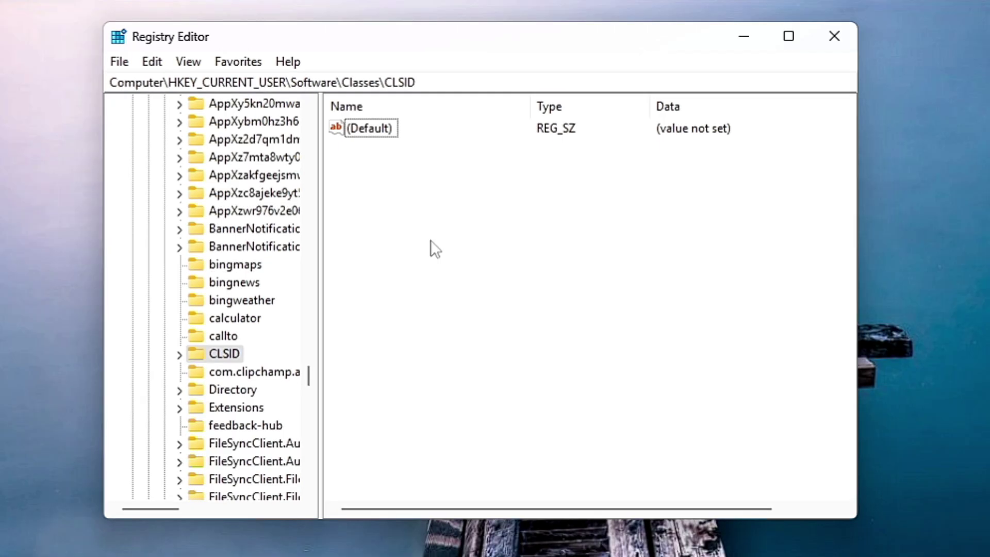
right_click(431, 239)
mouse_move(444, 246)
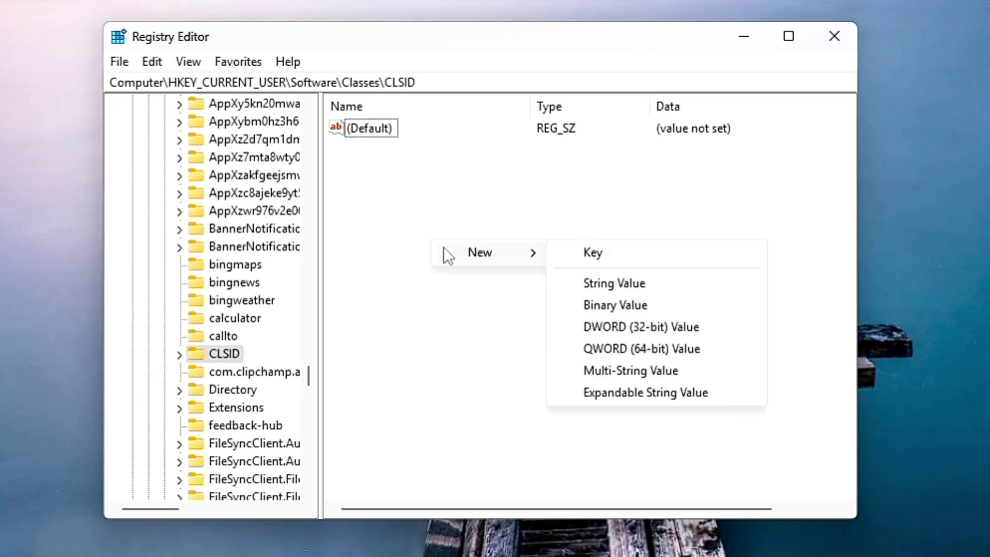
click(590, 254)
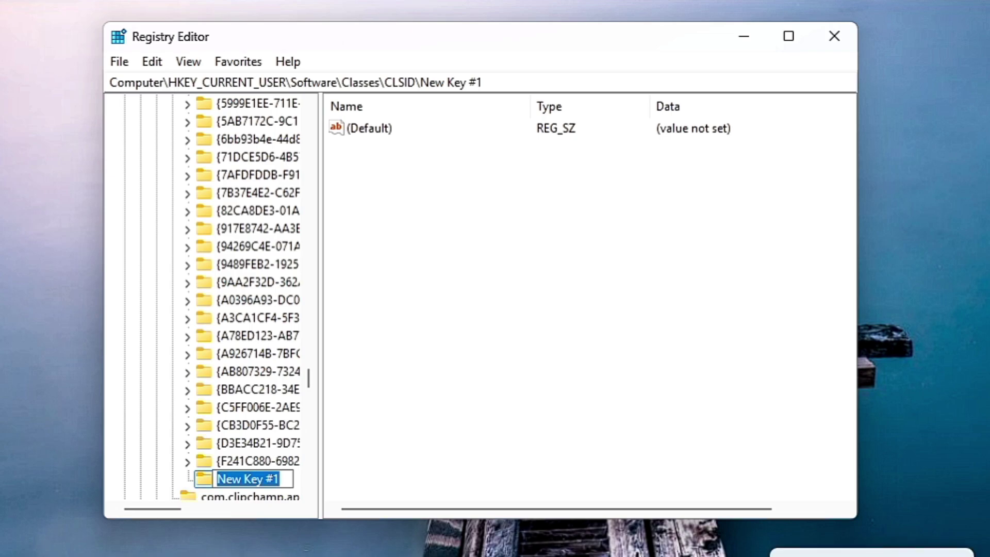
- Switch to Notepad, copy the class ID {86ca1aa0-34aa-4e8b-a509-50c905bae2a2}, and minimize Notepad
key(alt+Tab)
key(shift+Left)
key(shift+Left)
key(shift+Left)
key(shift+Left)
key(shift+Left)
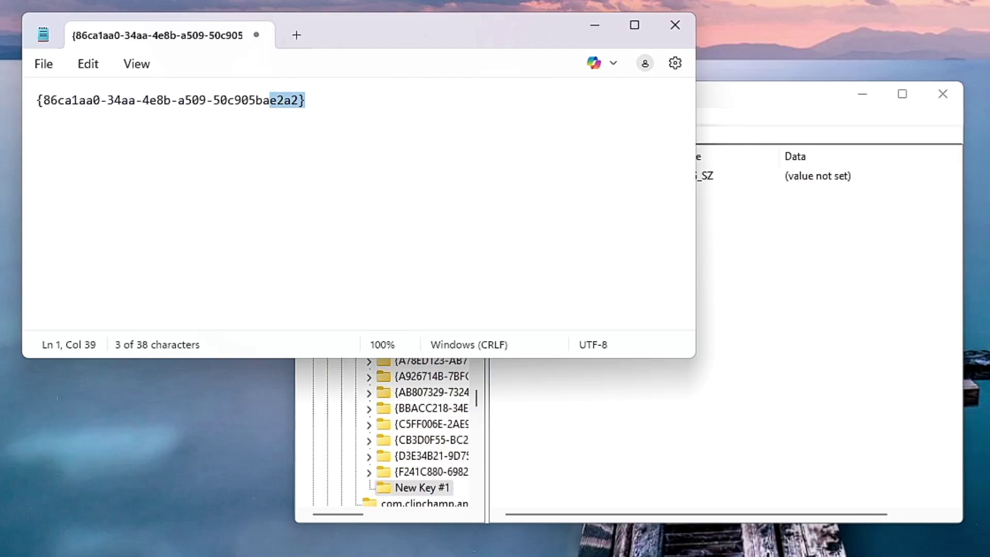
key(shift+Left)
key(shift+Left)
key(shift+Left)
key(shift+Left)
key(shift+Left)
key(shift+Left)
key(shift+Left)
key(shift+Left)
key(shift+Left)
key(shift+Left)
key(shift+Left)
key(shift+Left)
key(shift+Left)
key(shift+Left)
key(shift+Left)
key(shift+Left)
key(shift+Left)
key(shift+Left)
key(shift+Left)
key(shift+Left)
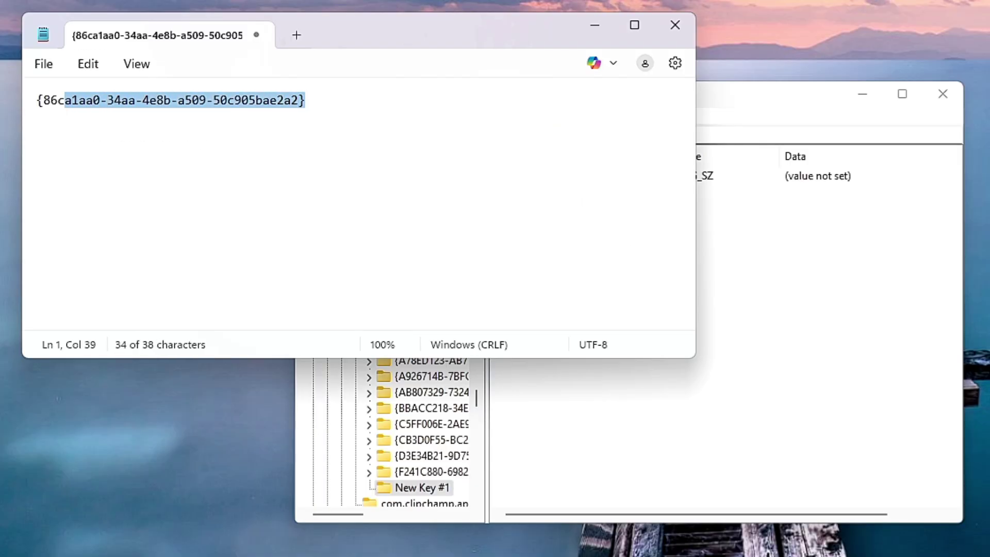
right_click(91, 106)
click(119, 144)
click(595, 25)
- Rename the new key under CLSID as {86ca1aa0-34aa-4e8b-a509-50c905bae2a2} and select it
right_click(251, 487)
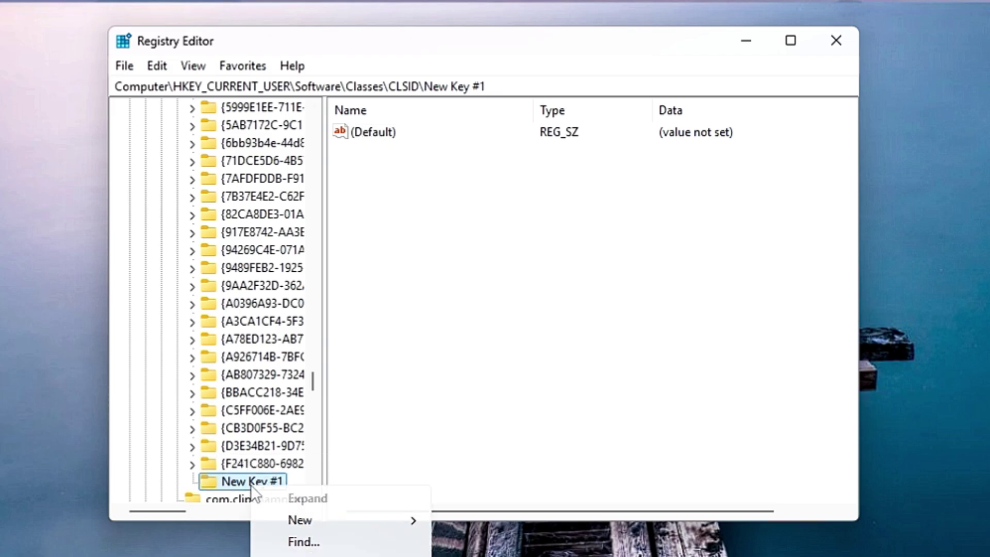
click(307, 556)
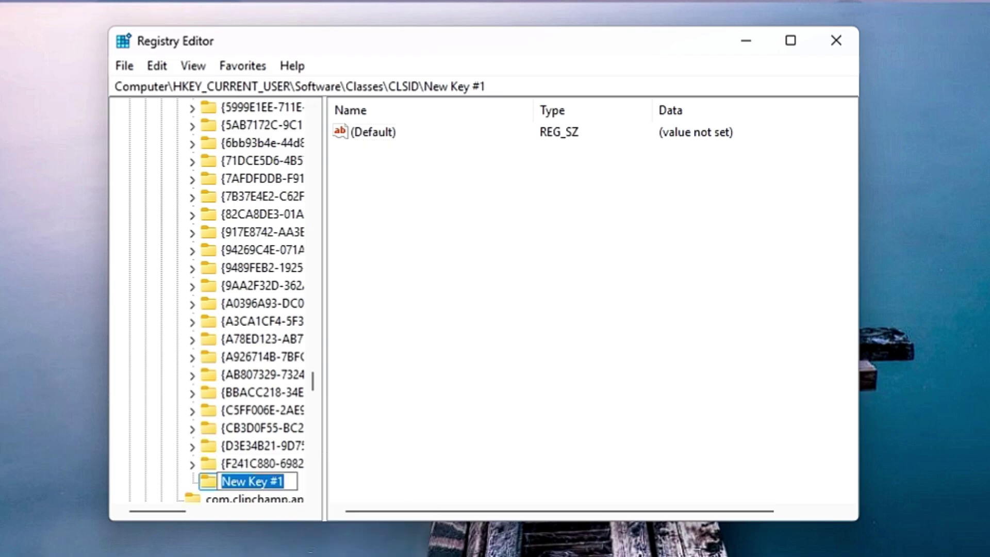
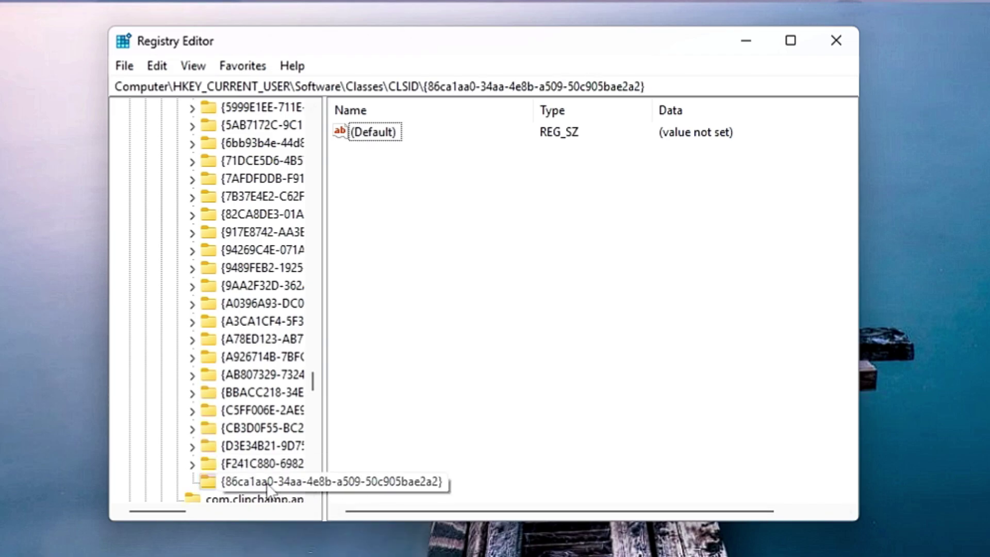
click(266, 486)
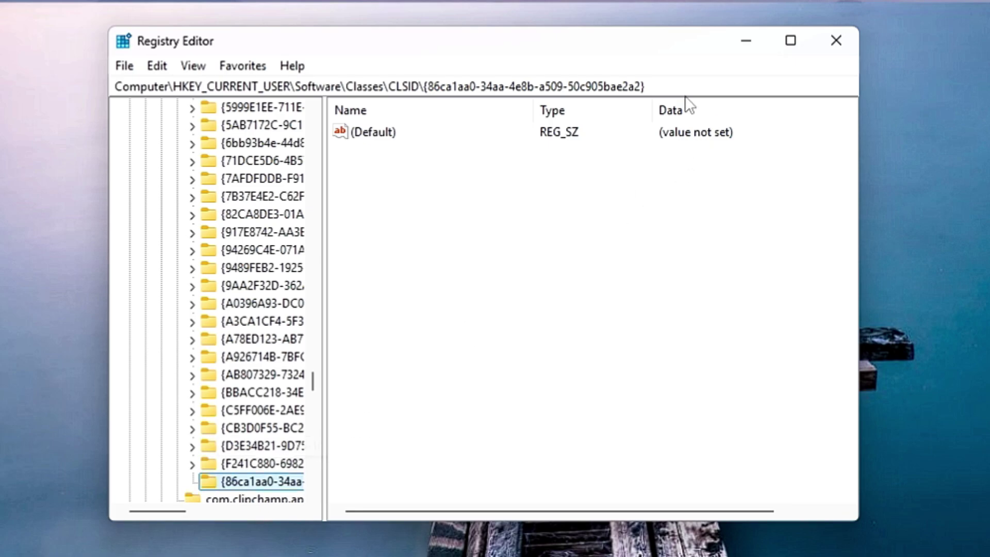
- Create a subkey named InProcServer32 inside the {86ca1aa0-34aa-4e8b-a509-50c905bae2a2} key
click(447, 219)
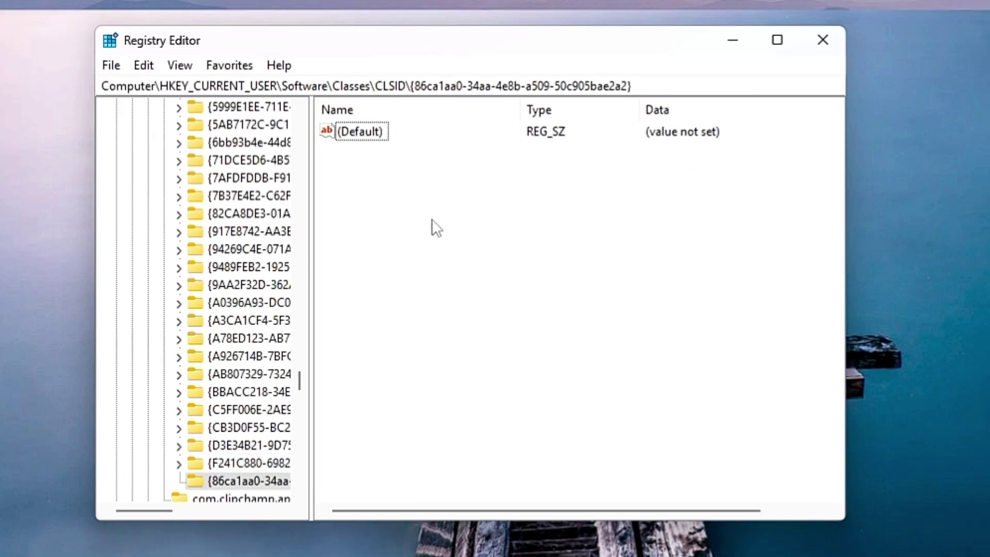
right_click(433, 220)
mouse_move(471, 230)
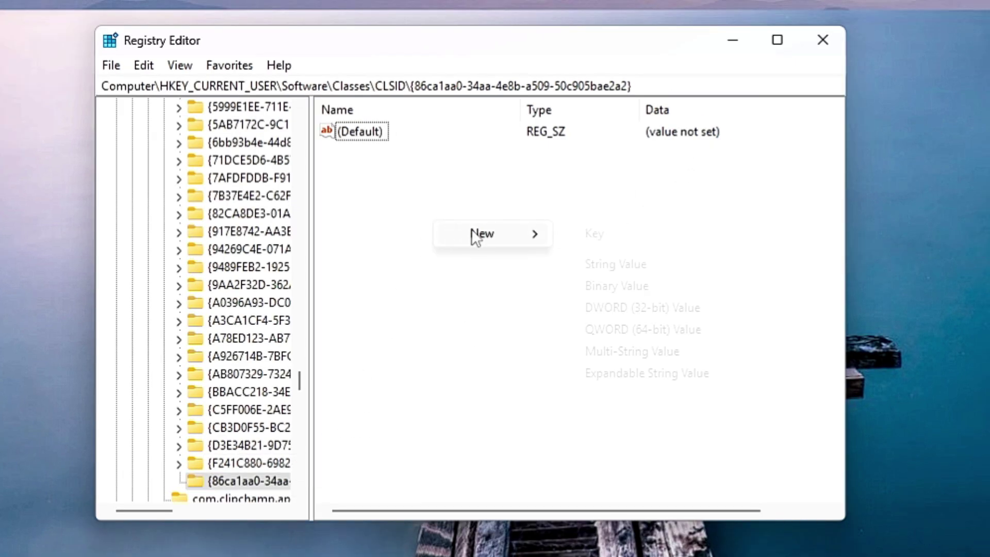
click(593, 233)
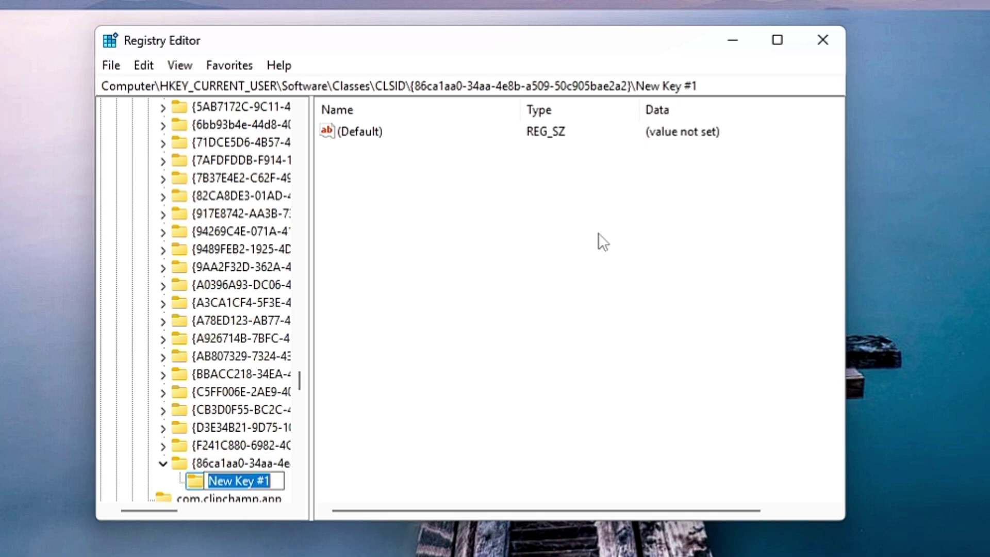
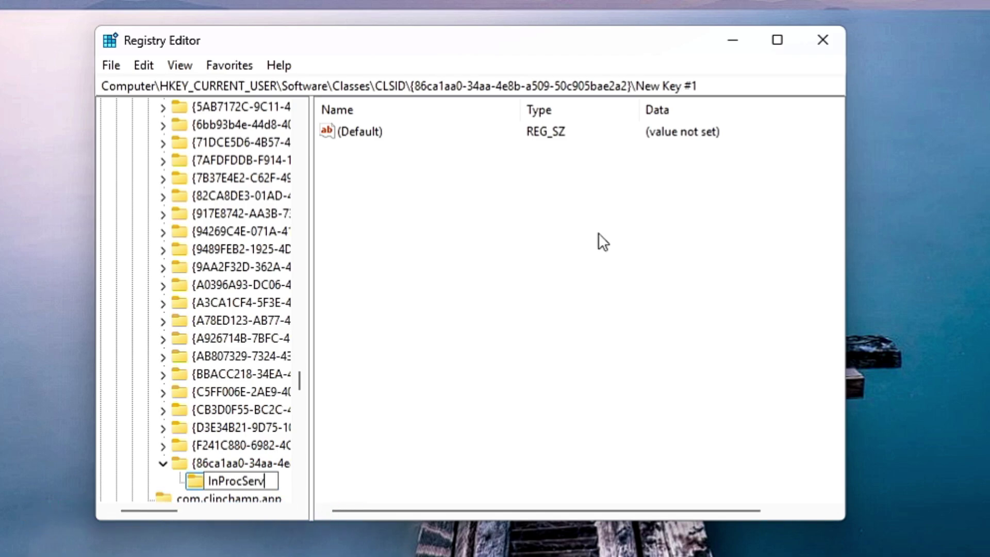
text(er32)
click(598, 234)
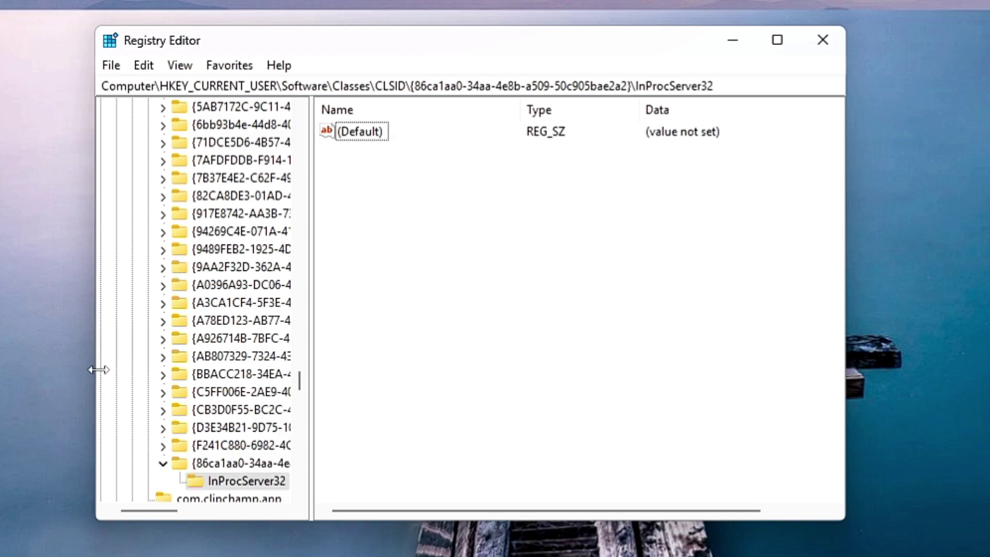
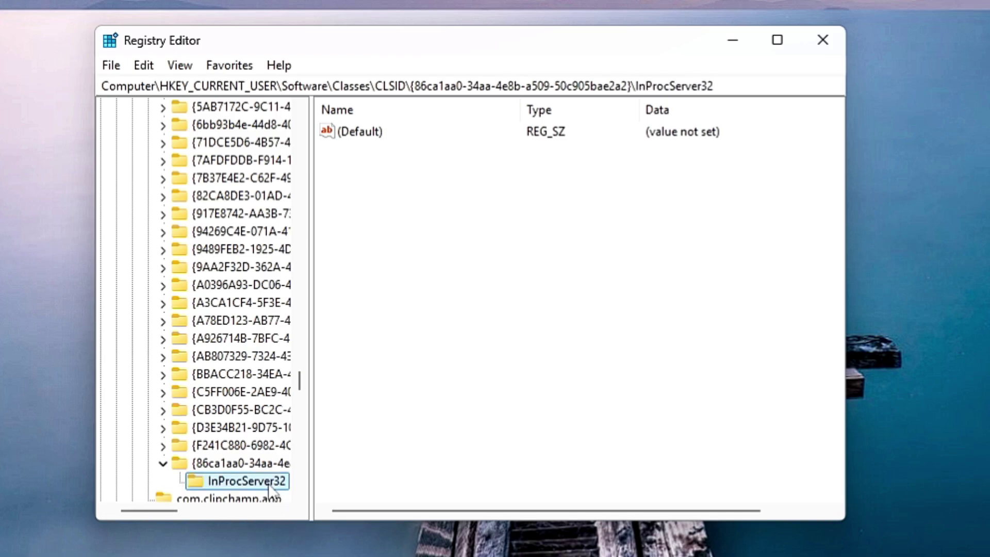
- Set the (Default) value of InProcServer32 to blank data and close Registry Editor
double_click(363, 132)
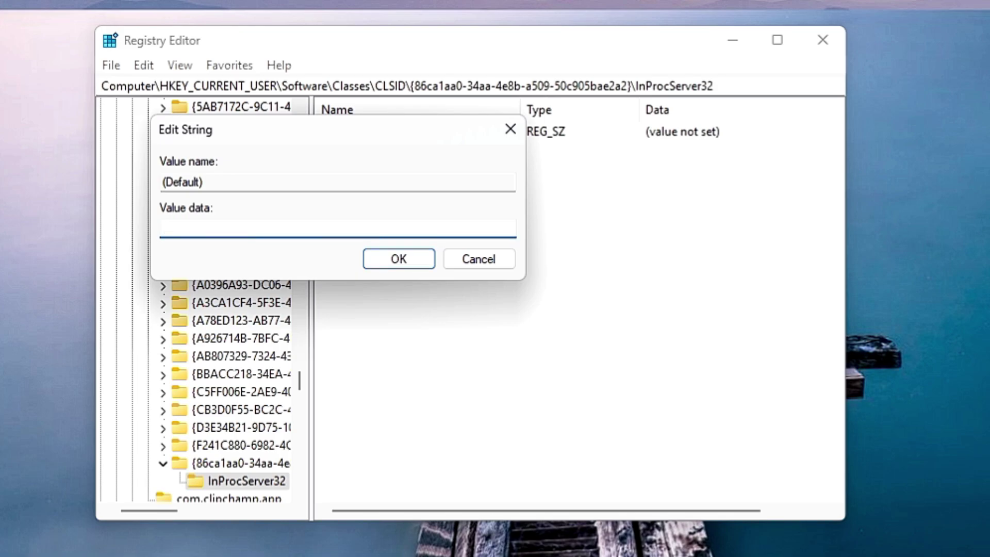
click(399, 259)
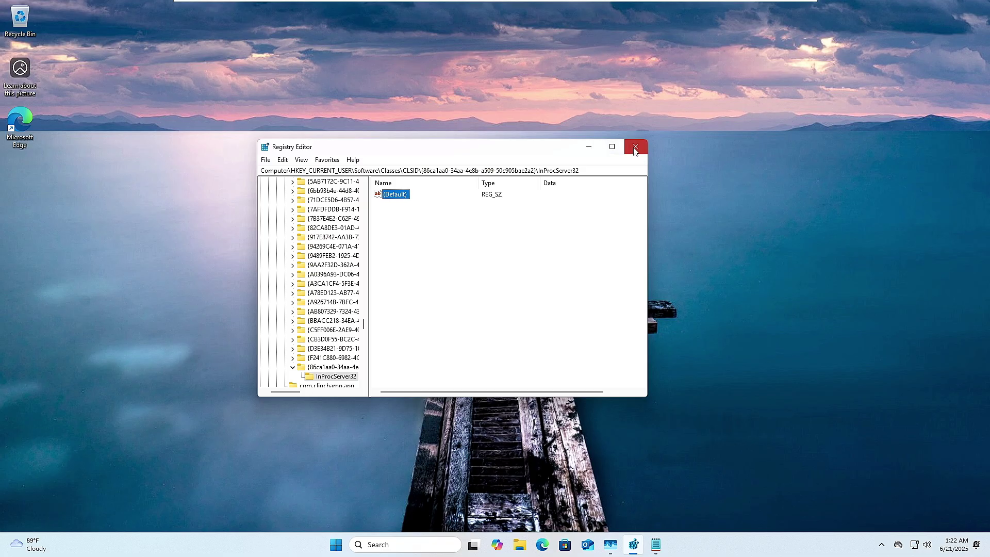
click(635, 148)
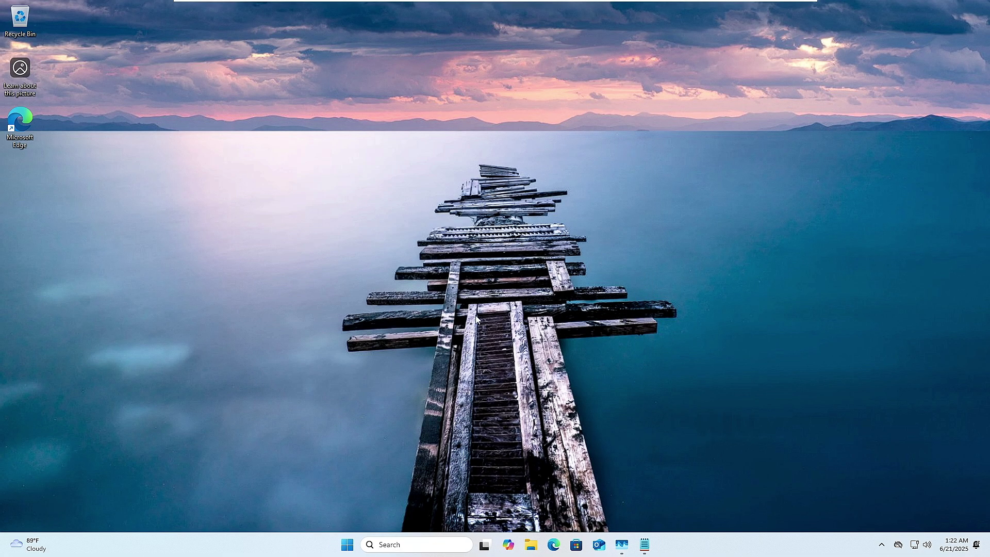
- Open Task Manager, restart Windows Explorer, and minimize Task Manager
right_click(323, 546)
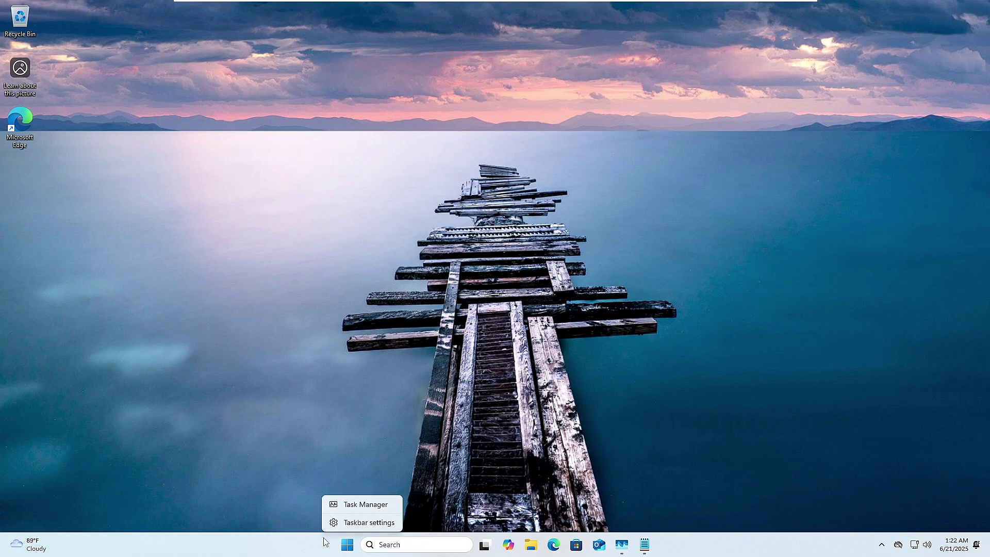
click(367, 503)
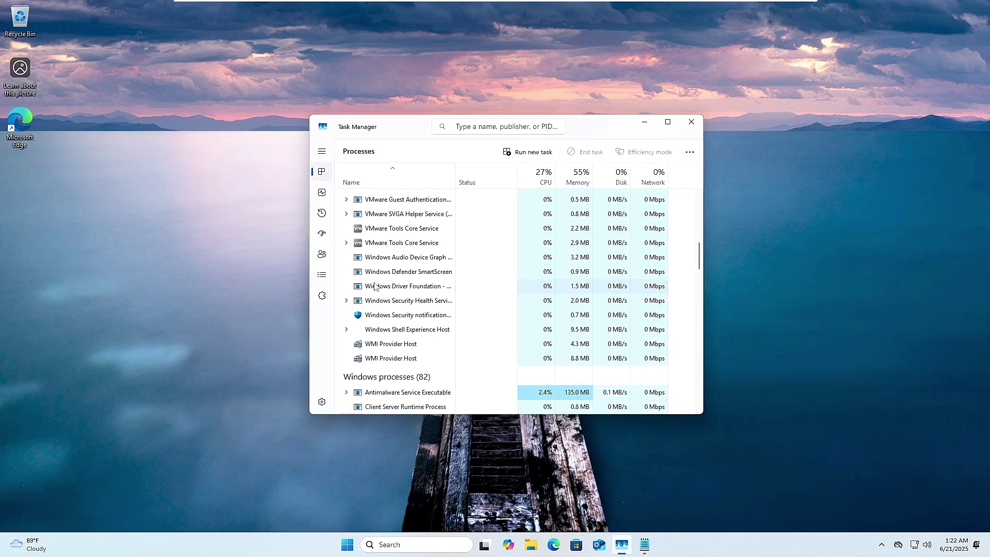
scroll(372, 238, up, 6)
scroll(372, 238, up, 3)
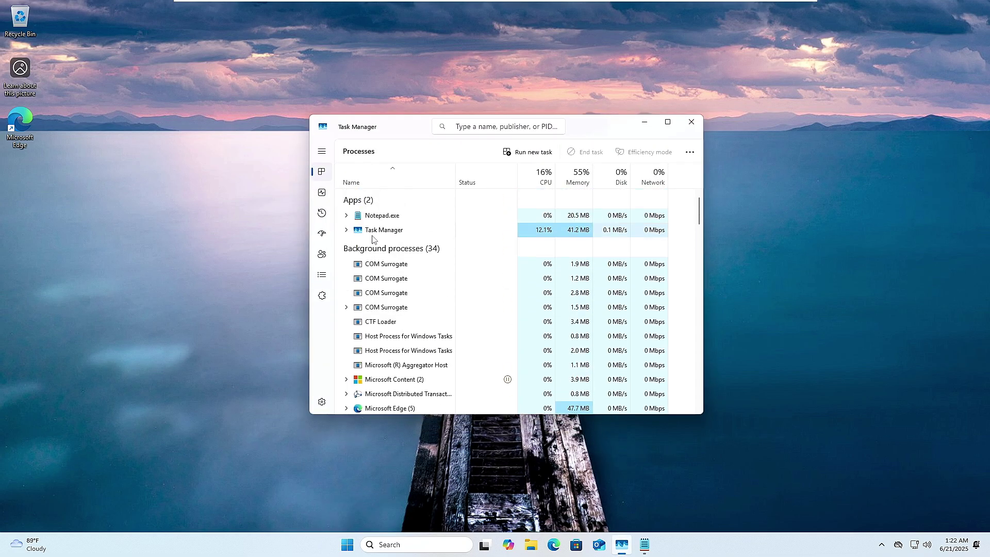
scroll(378, 257, down, 9)
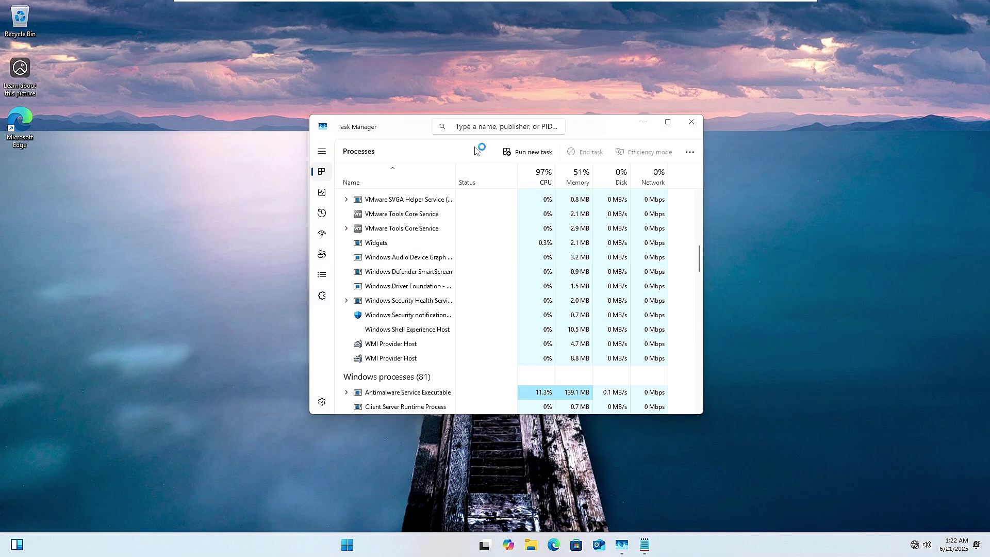
click(643, 124)
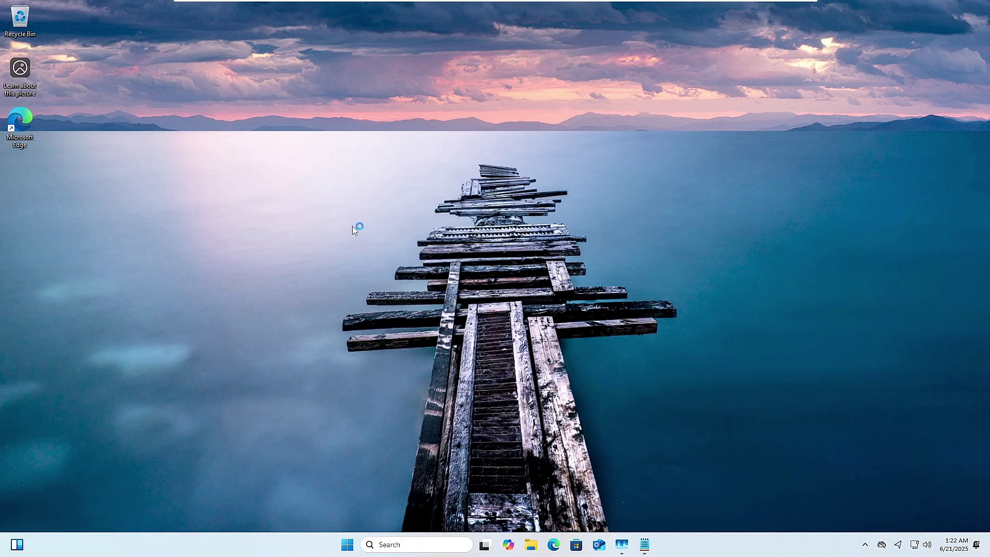
- Open the desktop's context menu at several spots to check whether the classic version appears directly
right_click(312, 215)
right_click(282, 201)
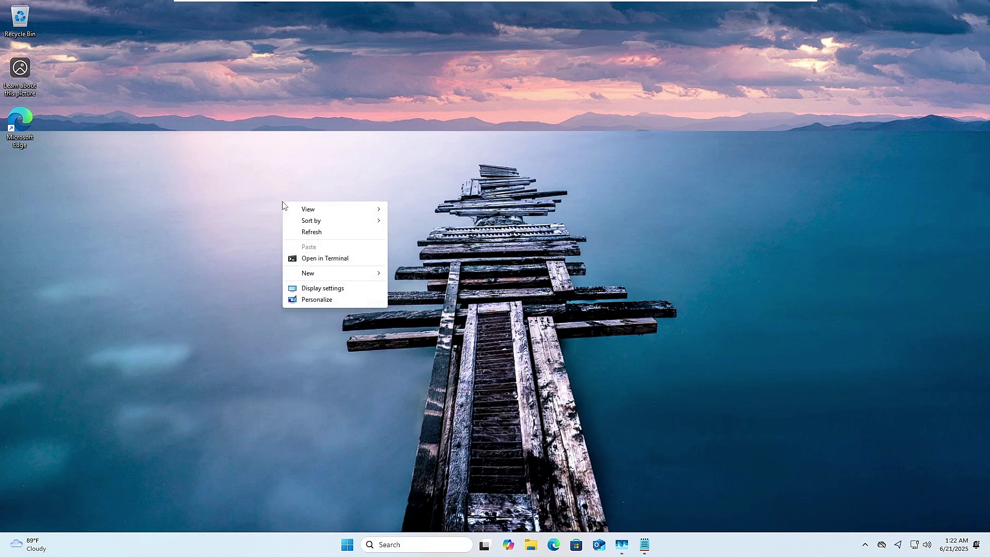
right_click(301, 175)
right_click(332, 155)
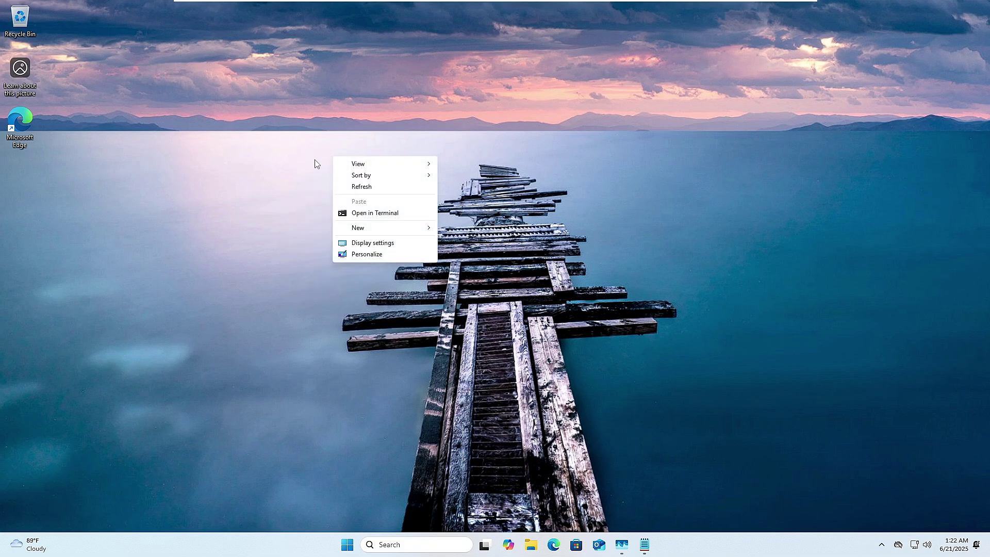
- Check the desktop's context menu once more at another empty spot
right_click(276, 169)
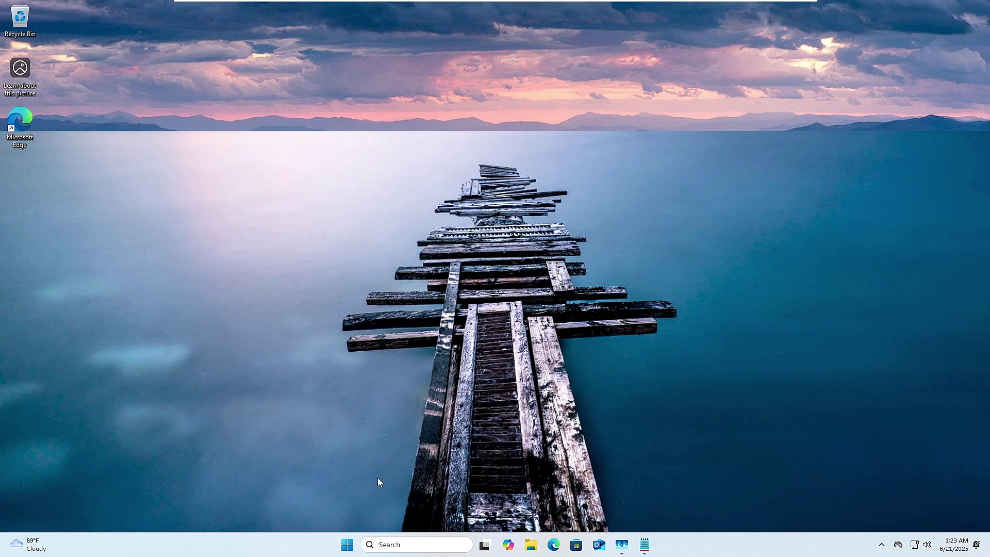
- Search Windows for "registry" and open Registry Editor
click(431, 546)
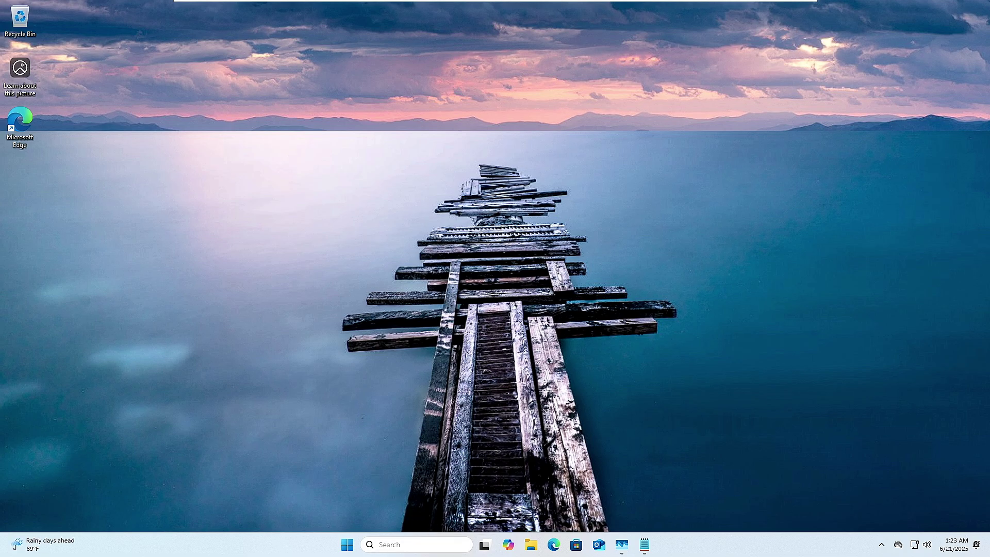
text(registry)
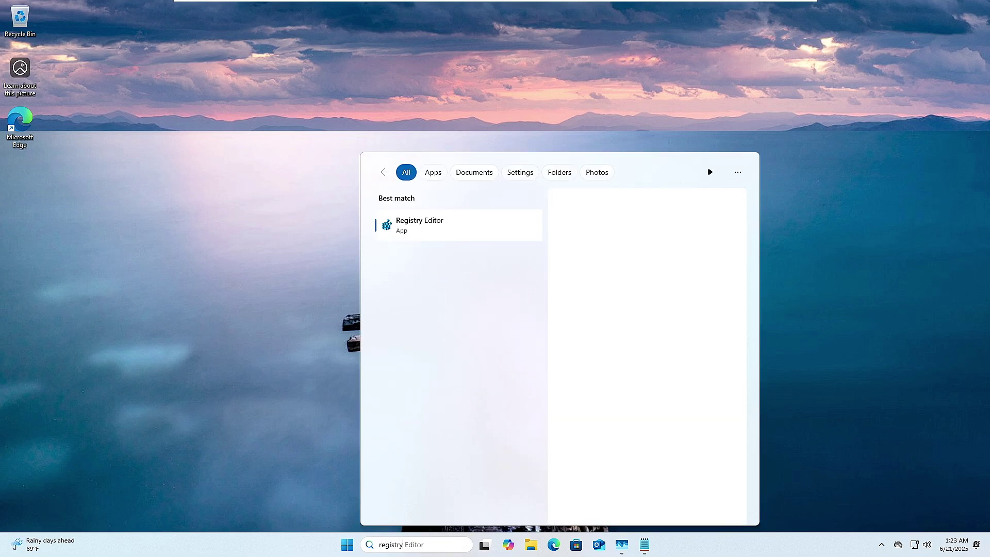
key(Return)
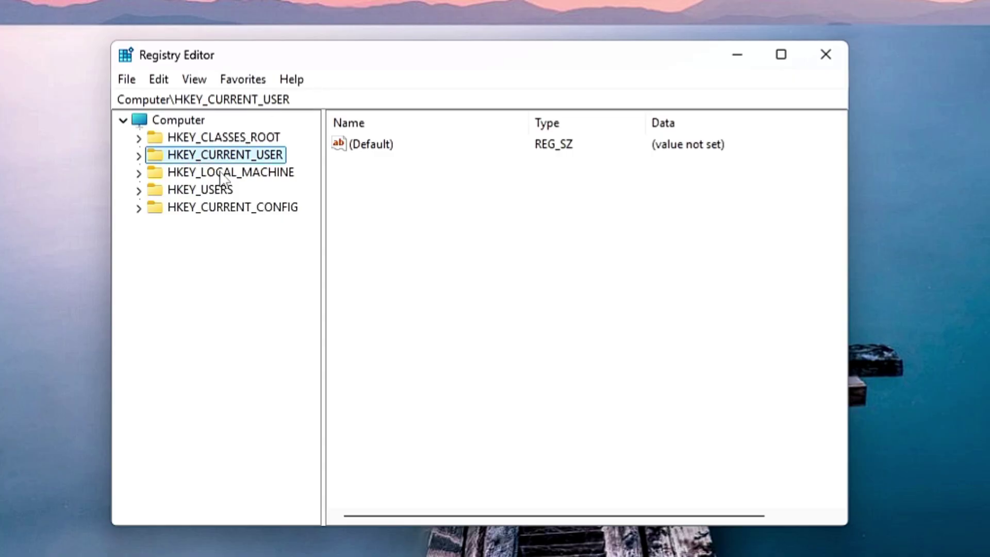
click(358, 206)
- Navigate to the registry key HKEY_LOCAL_MACHINE\SOFTWARE\Policies\Microsoft\Windows
double_click(219, 173)
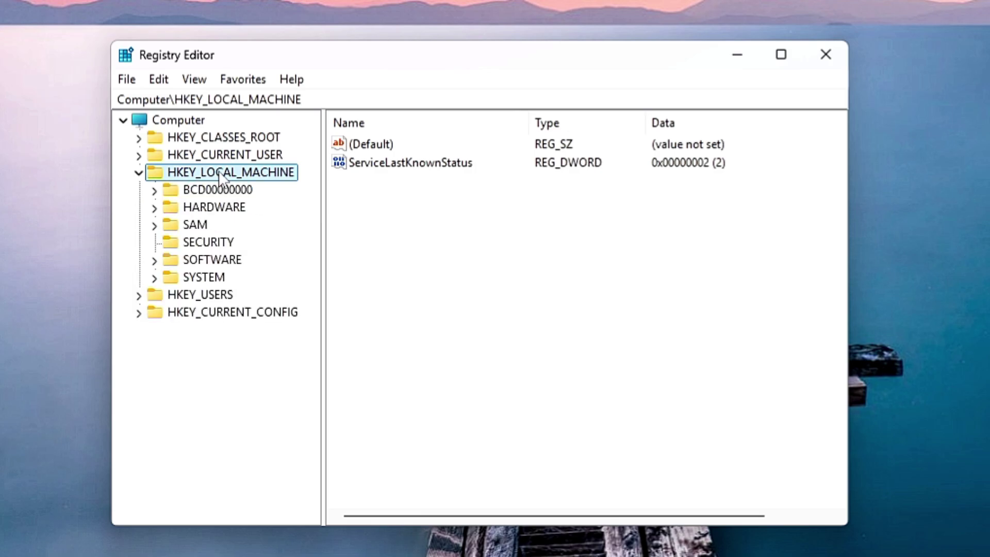
click(221, 262)
double_click(221, 262)
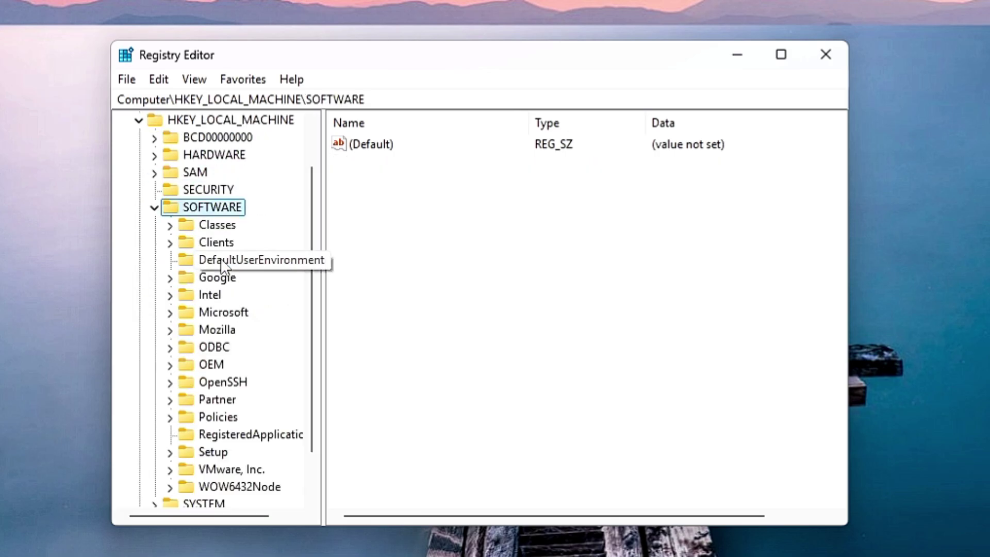
click(224, 418)
double_click(224, 416)
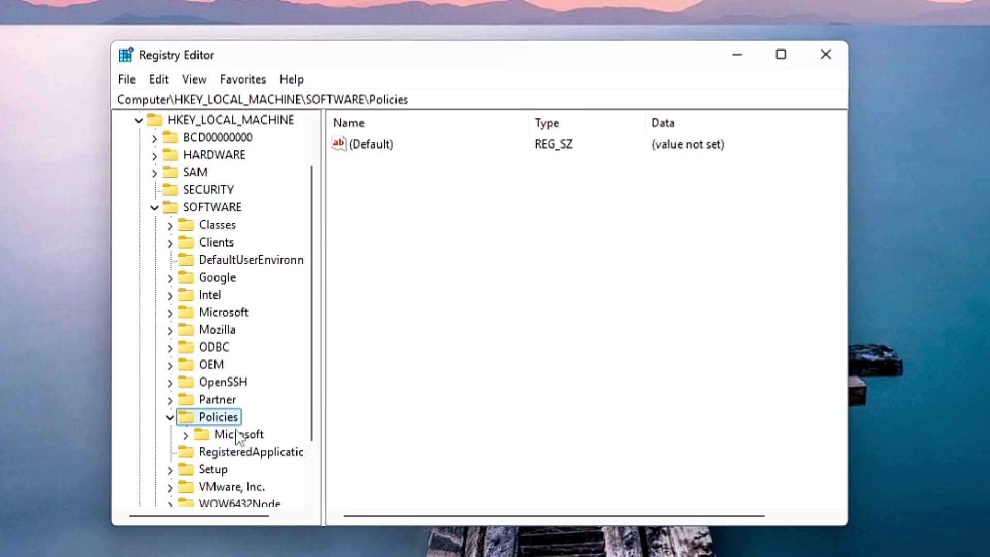
double_click(238, 436)
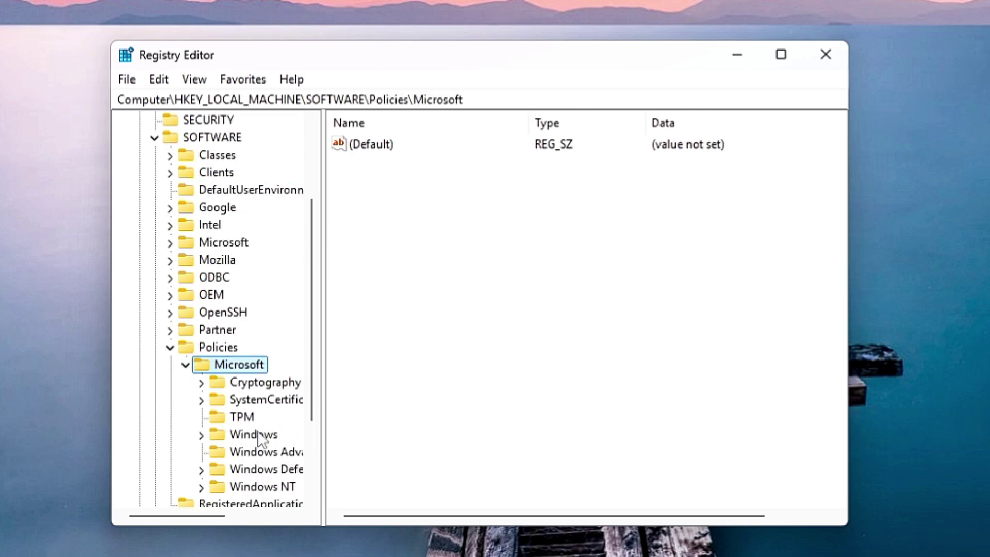
click(261, 435)
scroll(262, 432, down, 2)
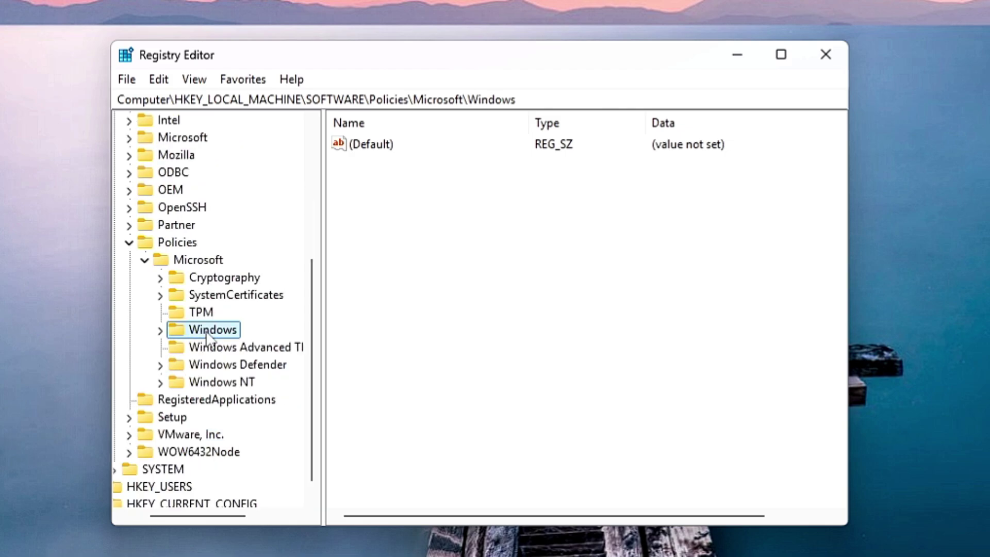
- Create a subkey named Personnalization inside the Policies\Microsoft\Windows key
right_click(209, 329)
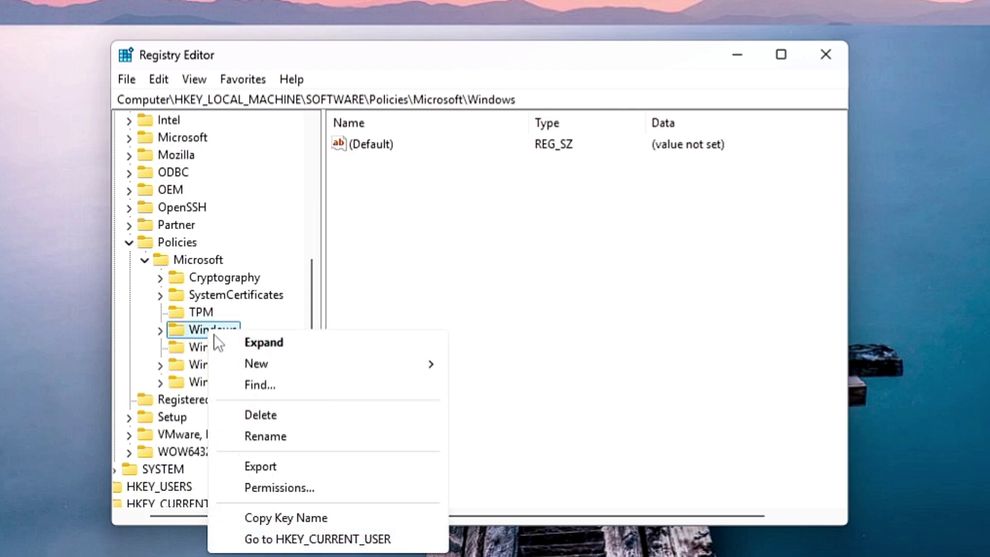
mouse_move(333, 361)
click(501, 364)
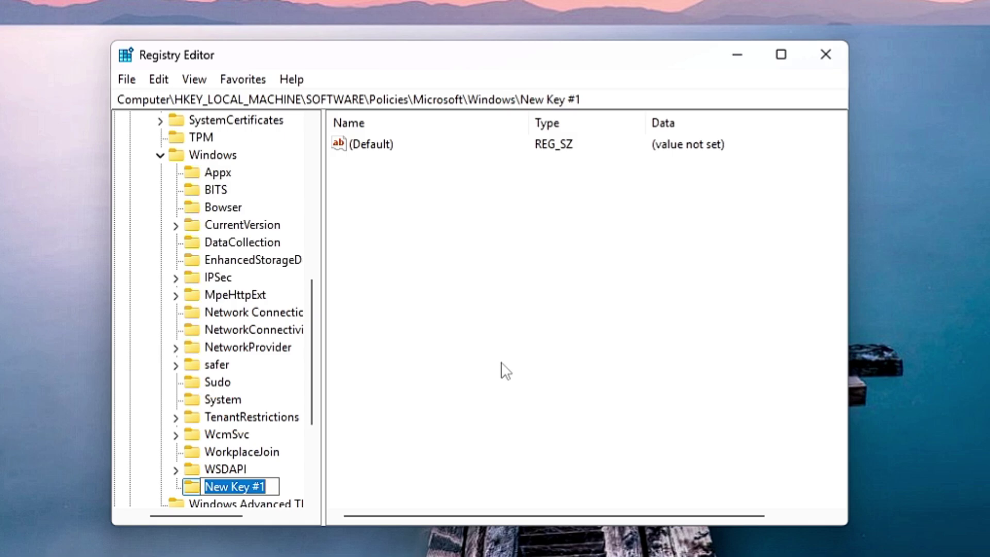
text(Personnalization)
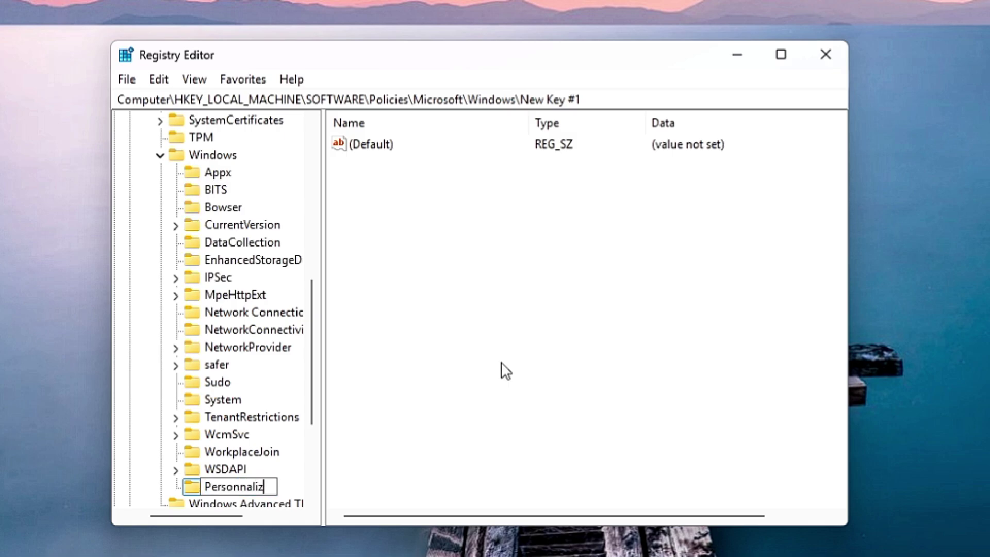
key(Return)
scroll(238, 431, down, 1)
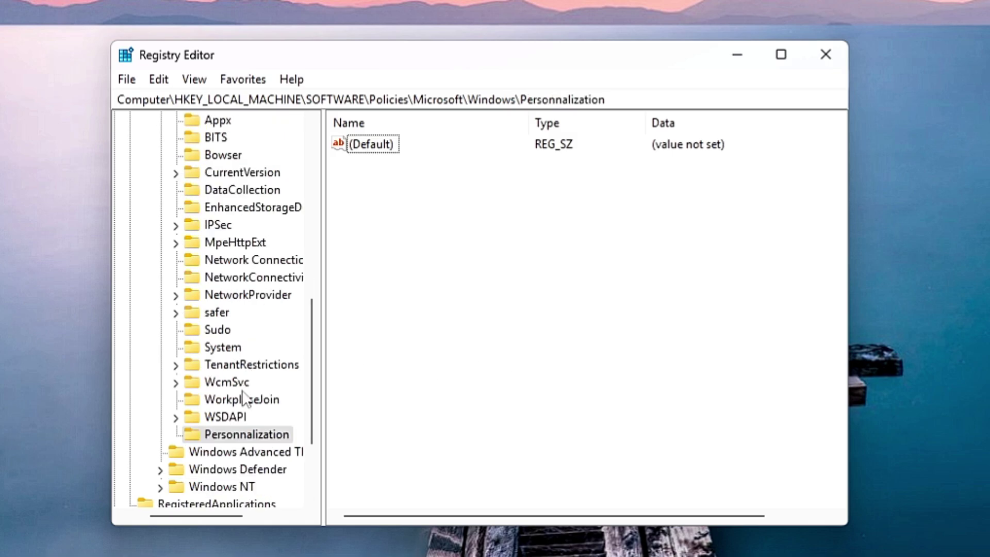
- Create a DWORD (32-bit) value named NoLockScreen in the Personnalization key
click(235, 433)
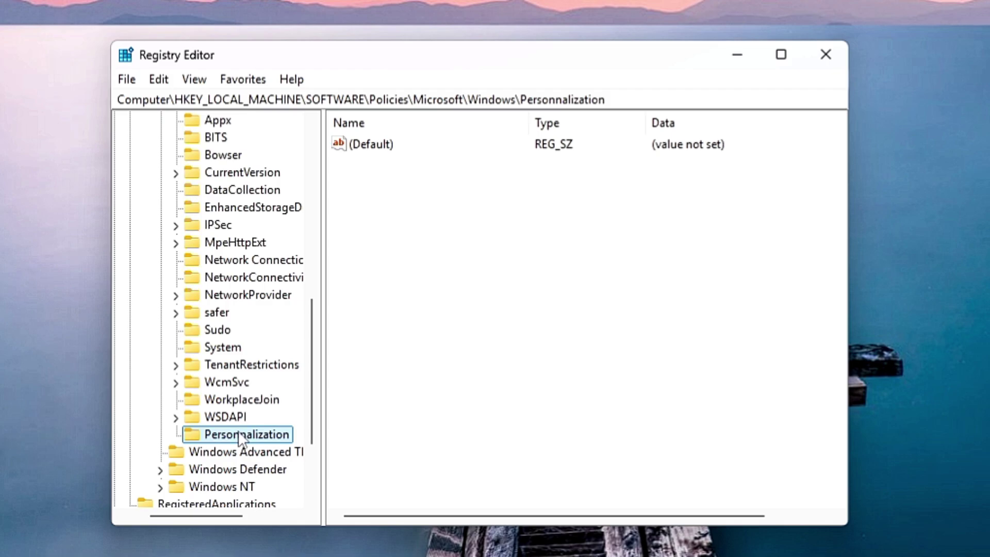
click(416, 318)
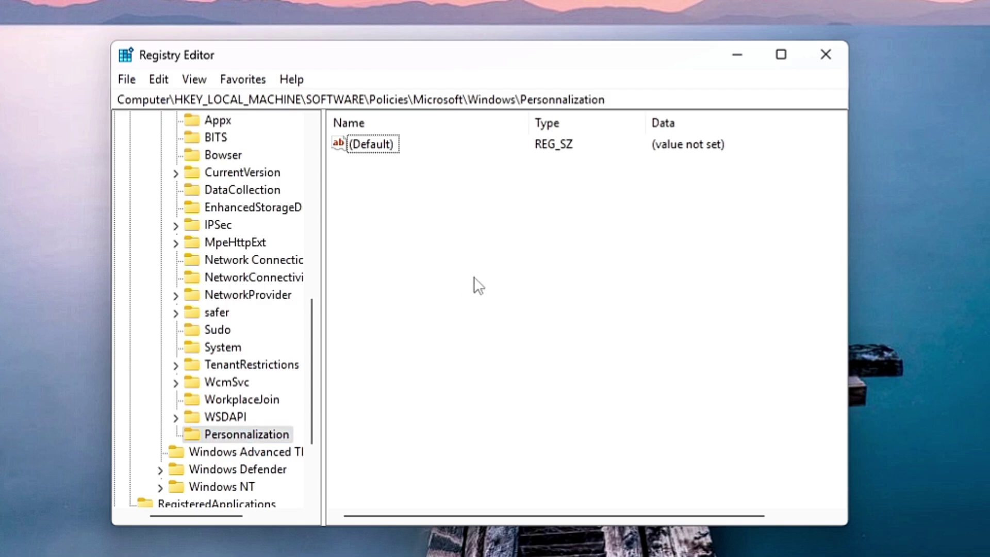
right_click(456, 238)
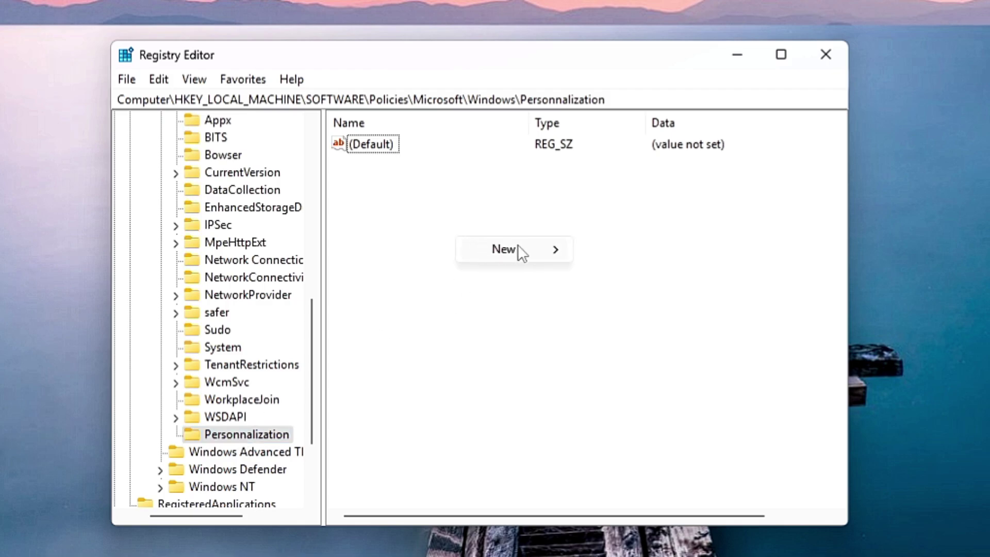
mouse_move(518, 248)
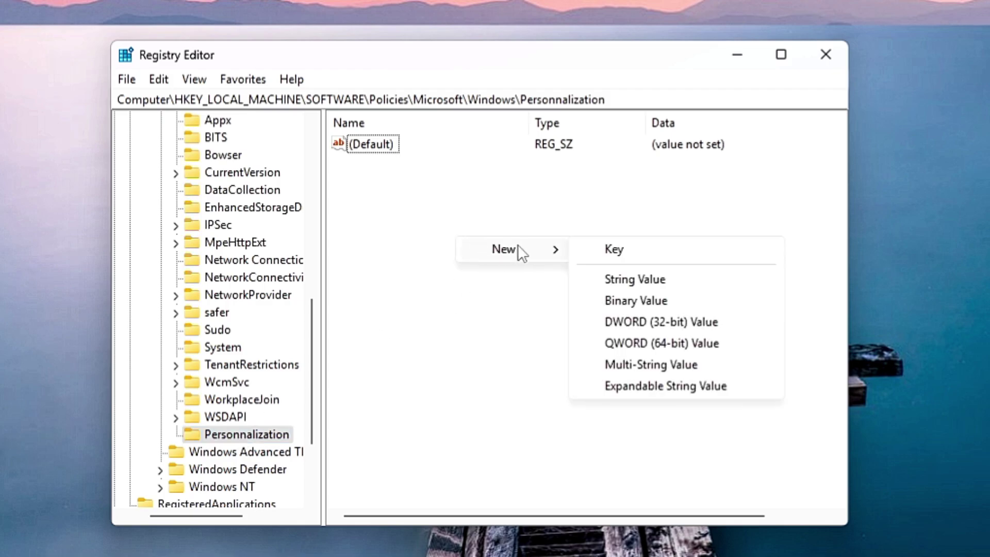
click(618, 322)
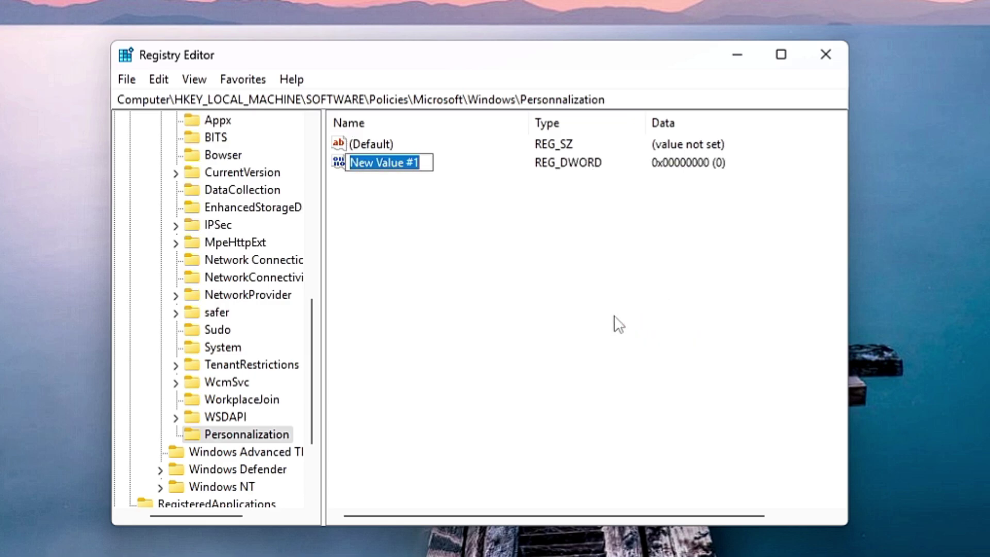
text(No)
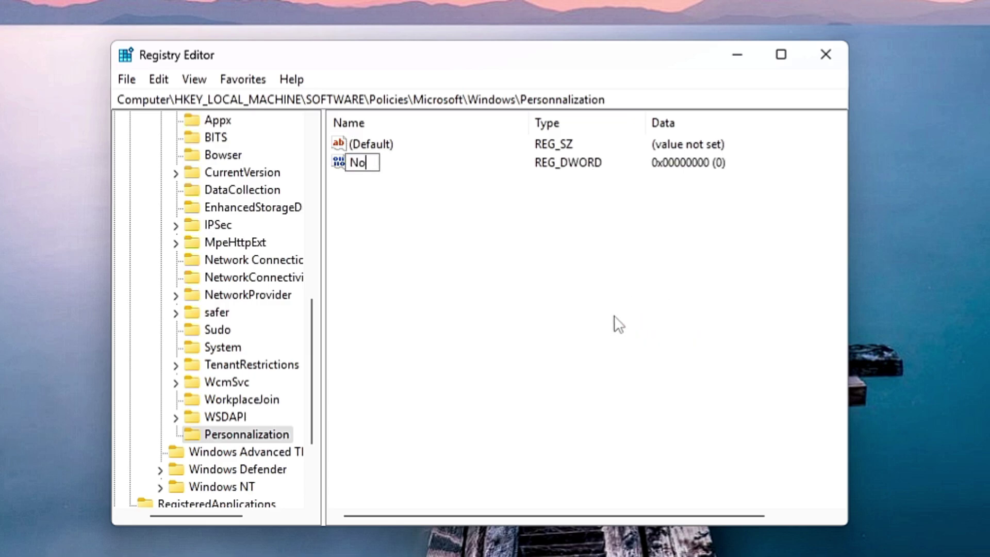
text(C)
key(BackSpace)
text(LockSc)
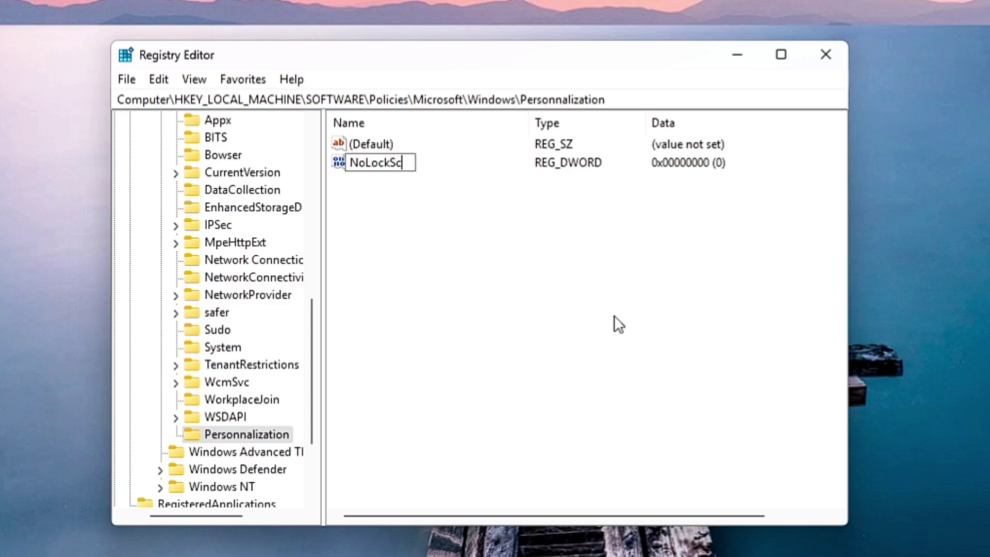
text(reen)
key(Return)
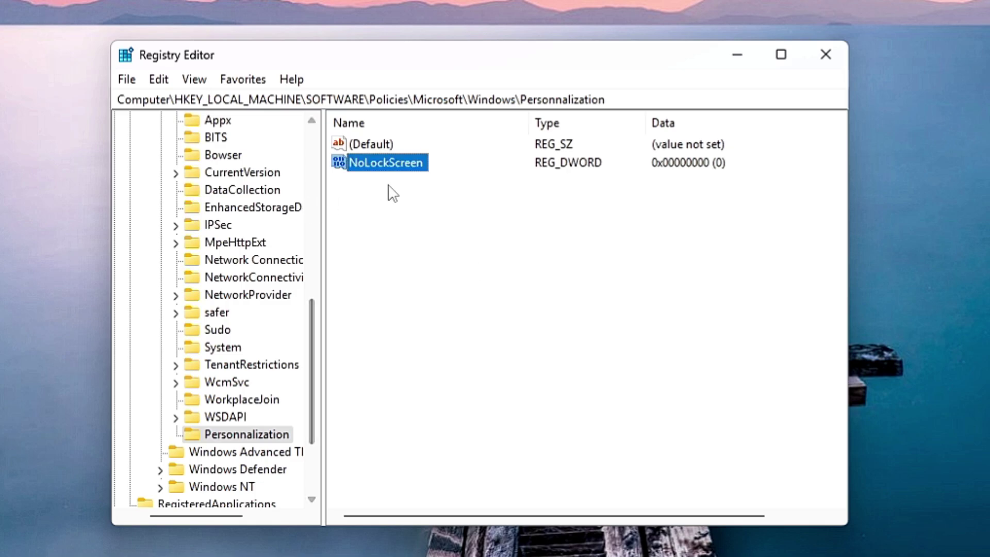
- Set the NoLockScreen value data to 1 and close Registry Editor
double_click(384, 163)
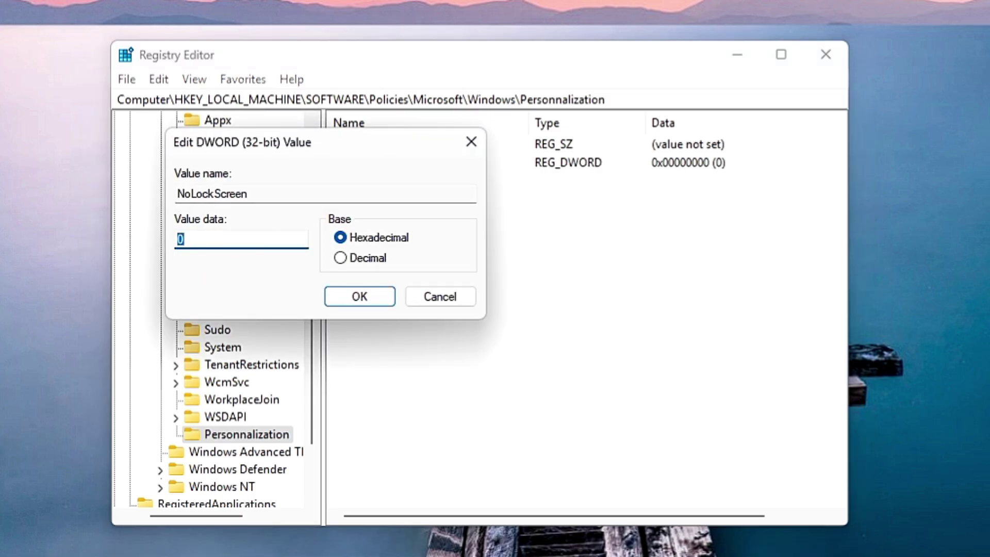
text(1)
click(356, 297)
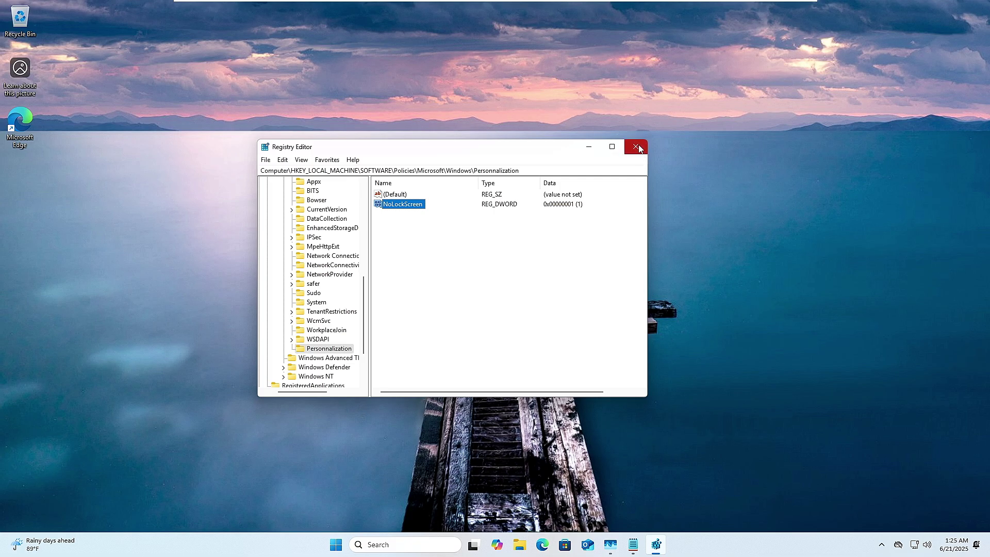
click(639, 147)
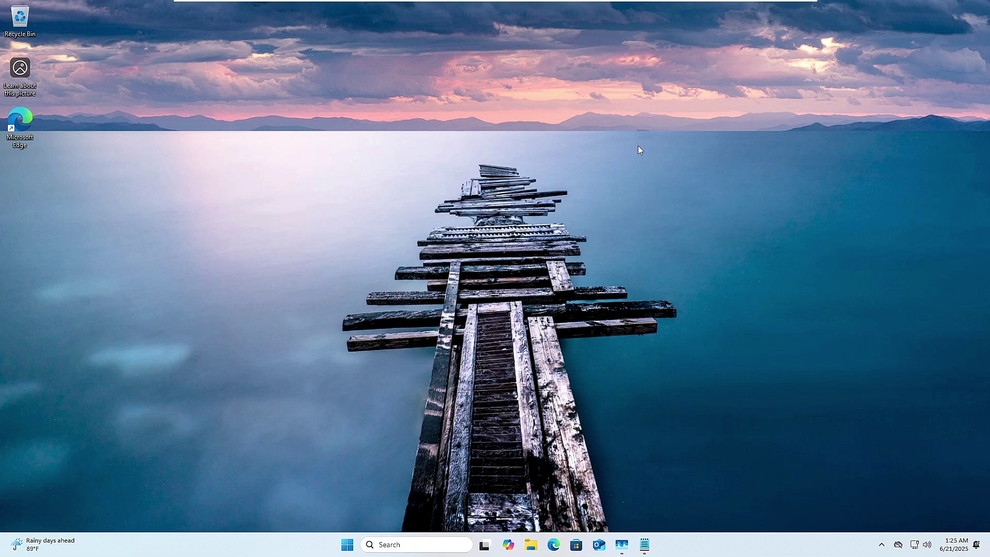
- Restart the computer to apply the lock screen registry change
click(350, 545)
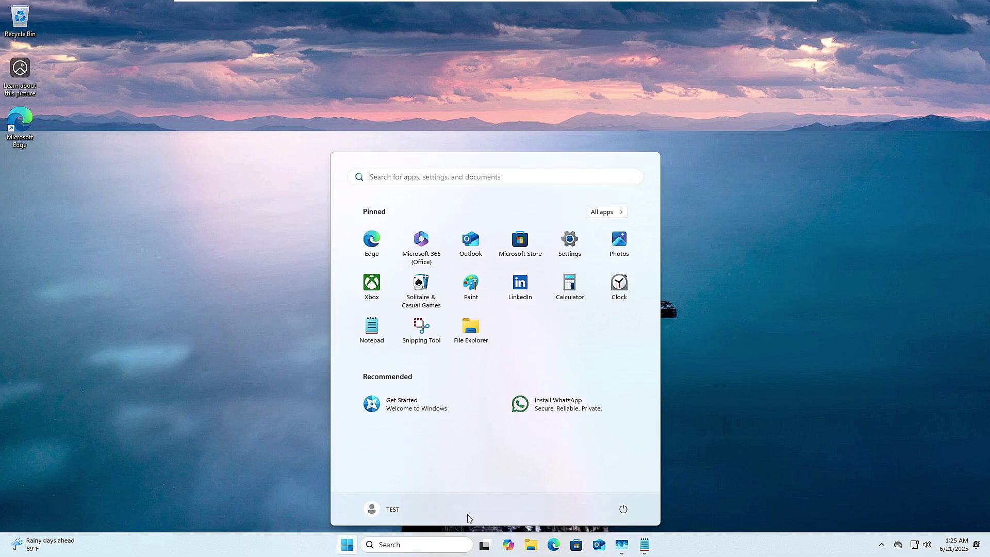
click(623, 509)
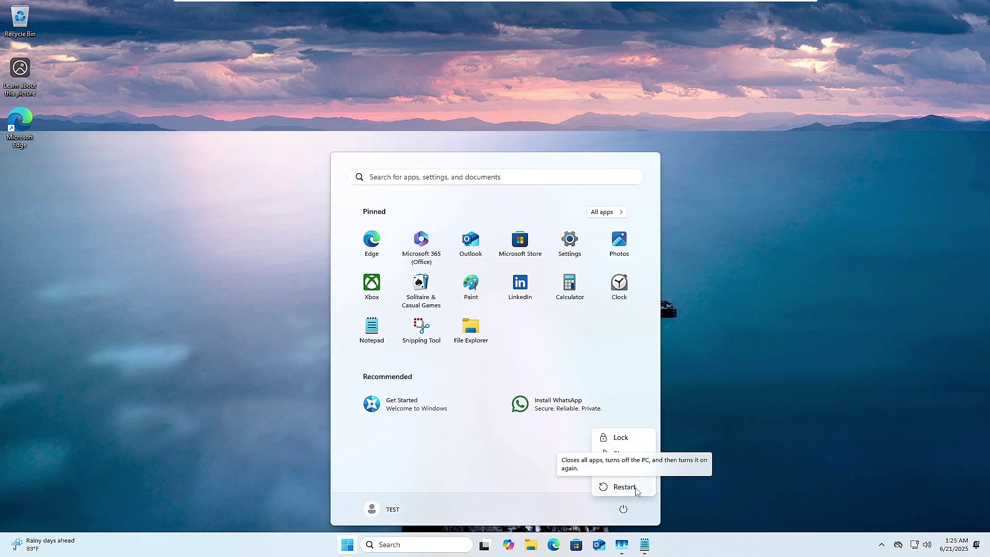
click(624, 487)
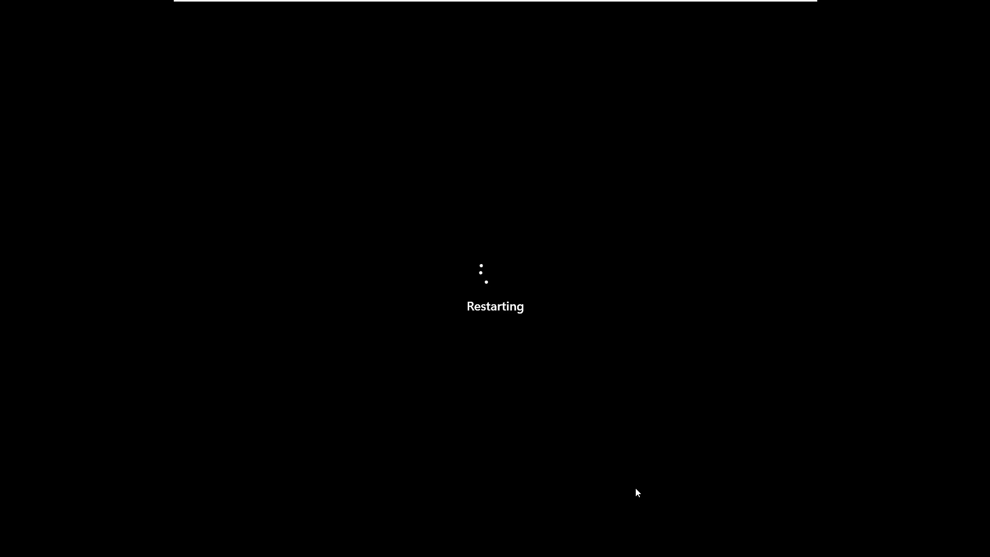